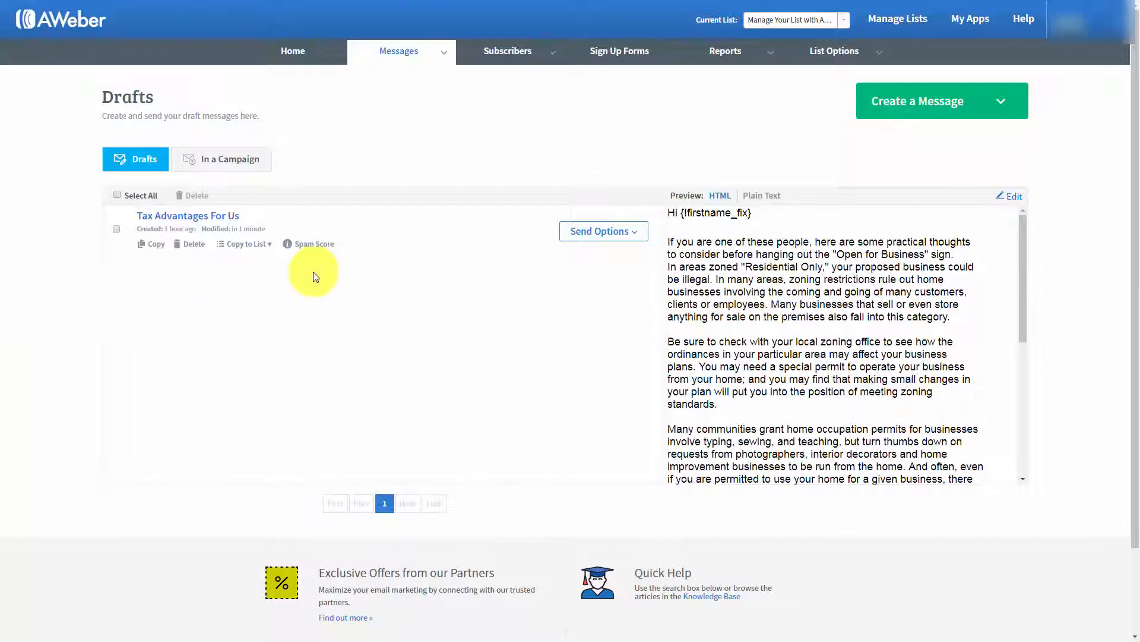
Open the Tax Advantages For Us draft and add a blank line after its first paragraph
{"action": "left_click", "coordinate": [1013, 203]}
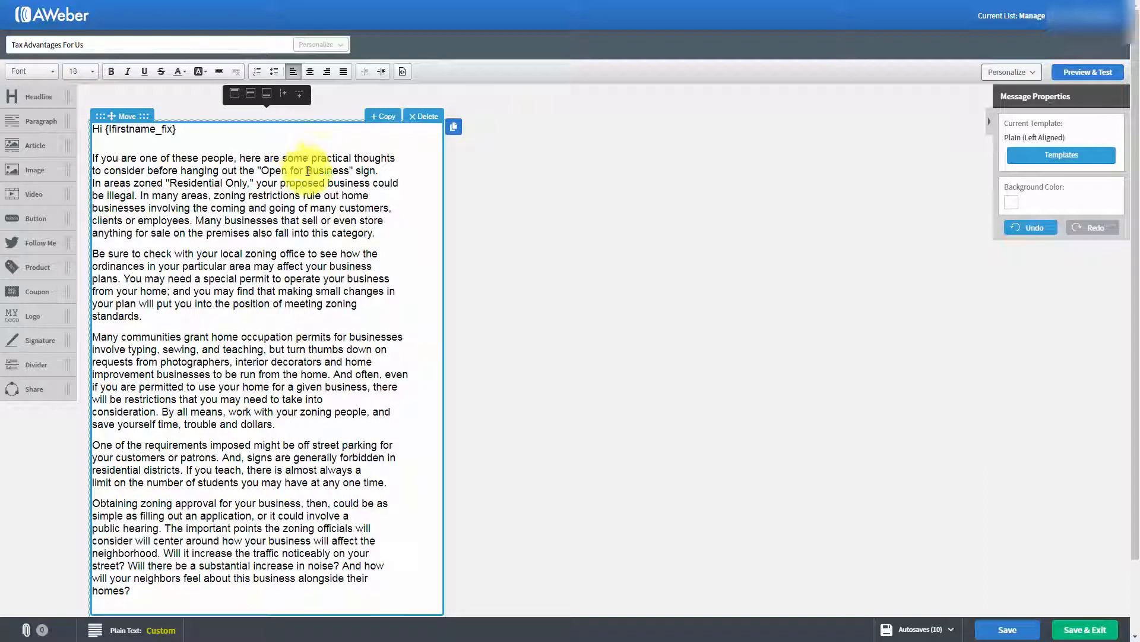
{"action": "left_click", "coordinate": [382, 235]}
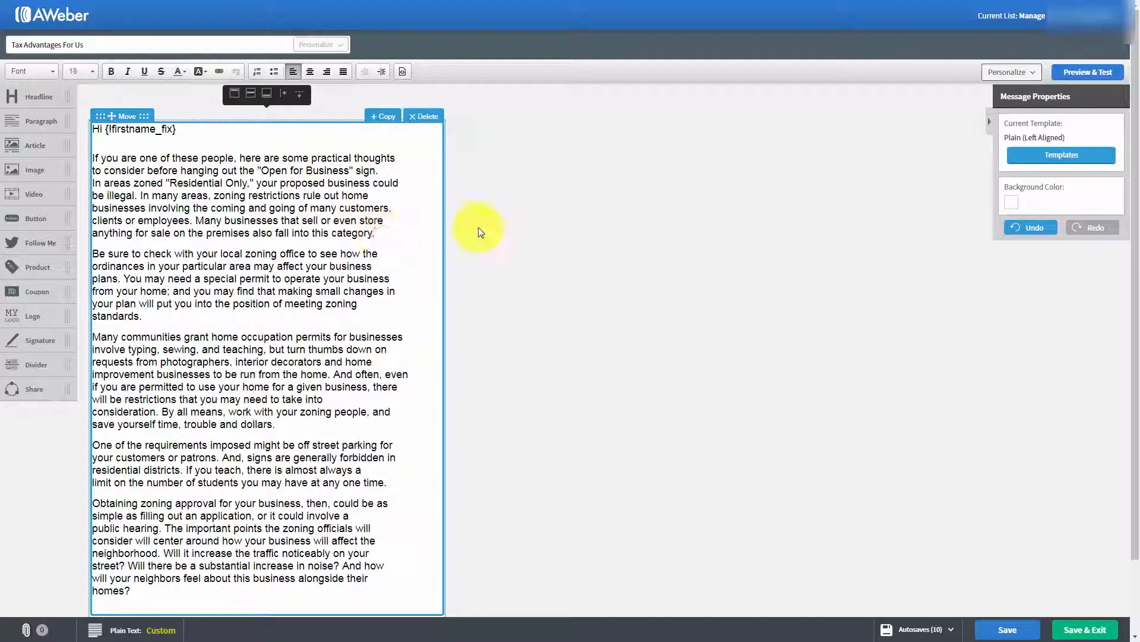
{"action": "key", "text": "Return"}
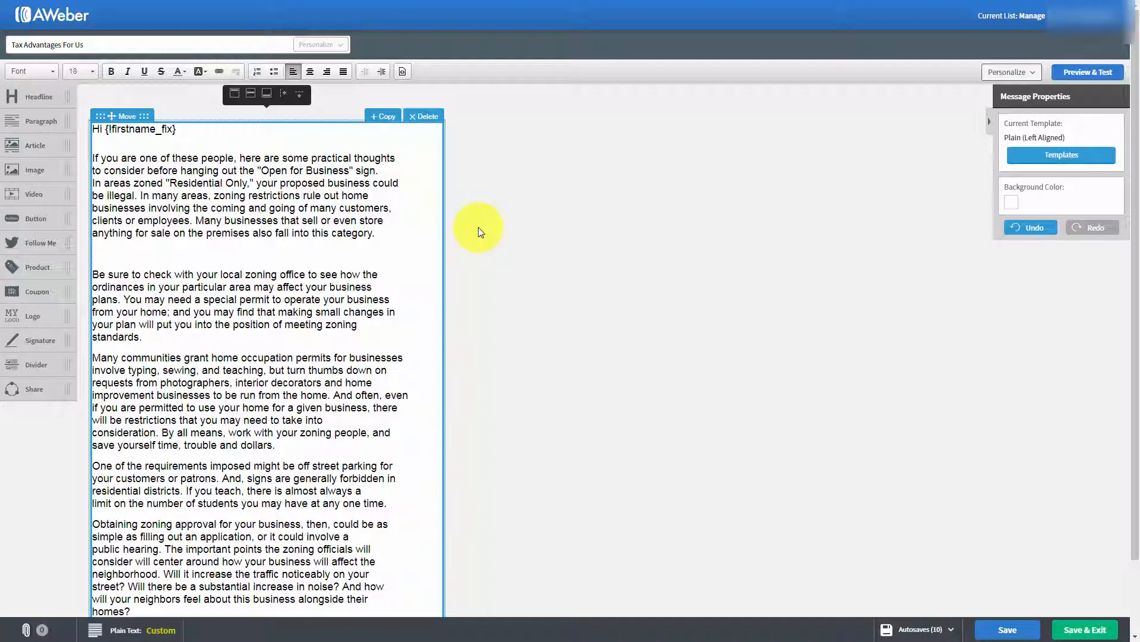
{"action": "type", "text": "http://haon.biz/cfwop/"}
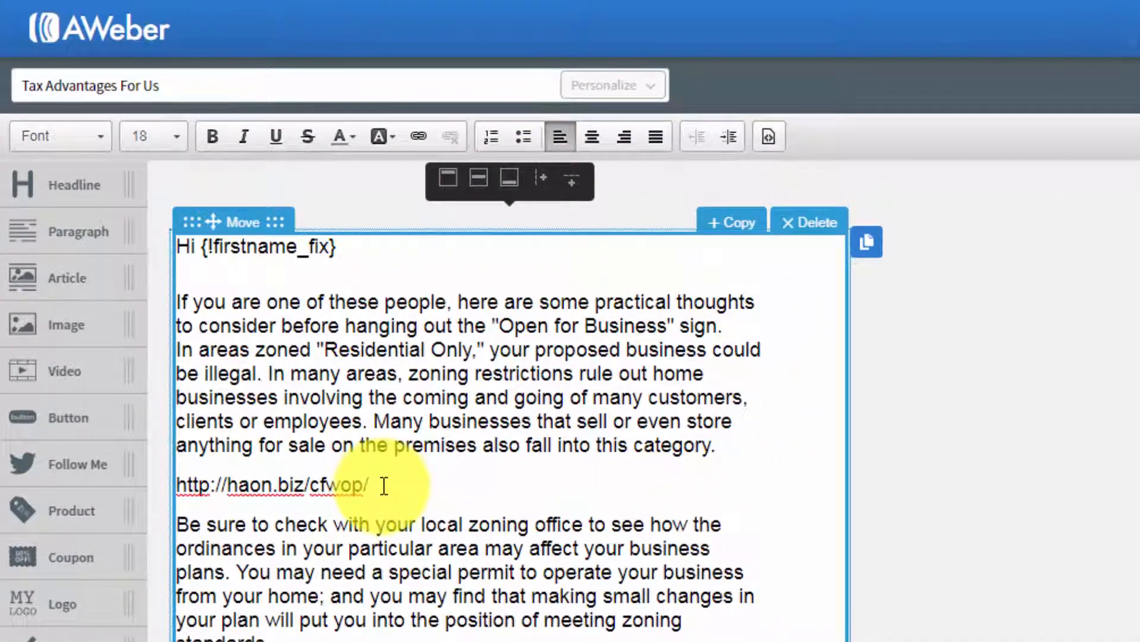
{"action": "left_click_drag", "start_coordinate": [384, 485], "coordinate": [181, 482]}
{"action": "key", "text": "ctrl+c"}
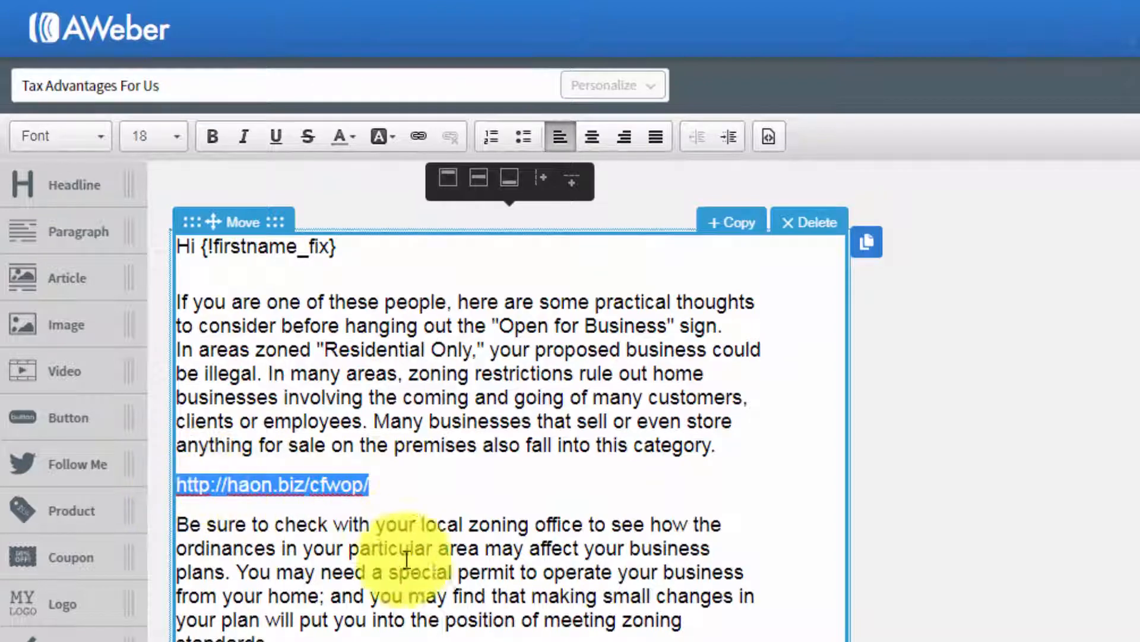
{"action": "left_click", "coordinate": [417, 135]}
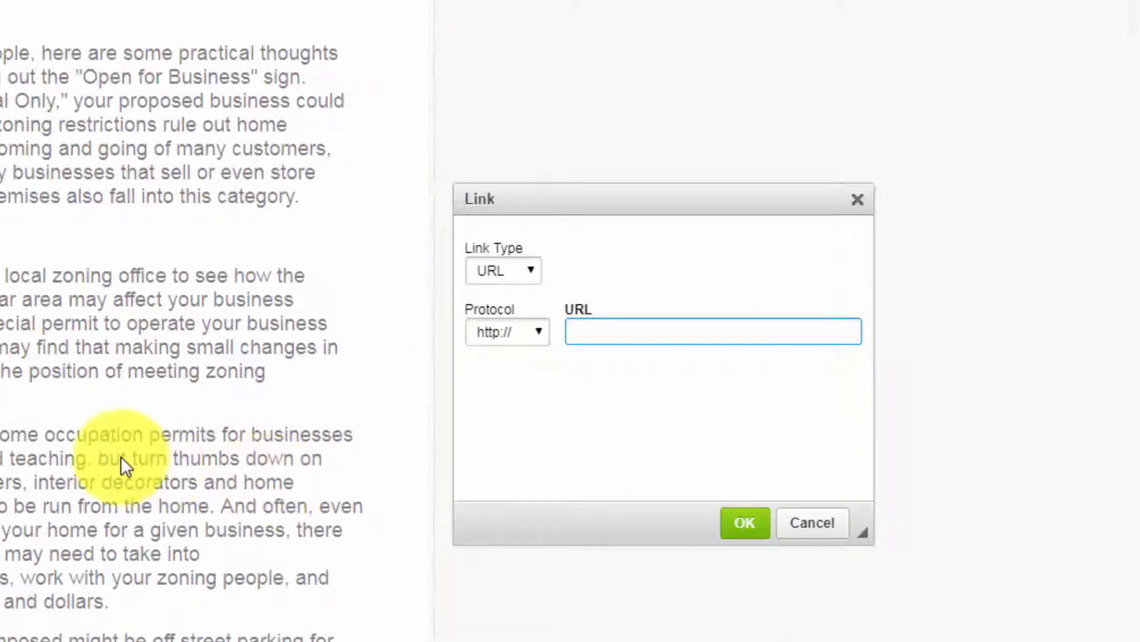
{"action": "right_click", "coordinate": [581, 331]}
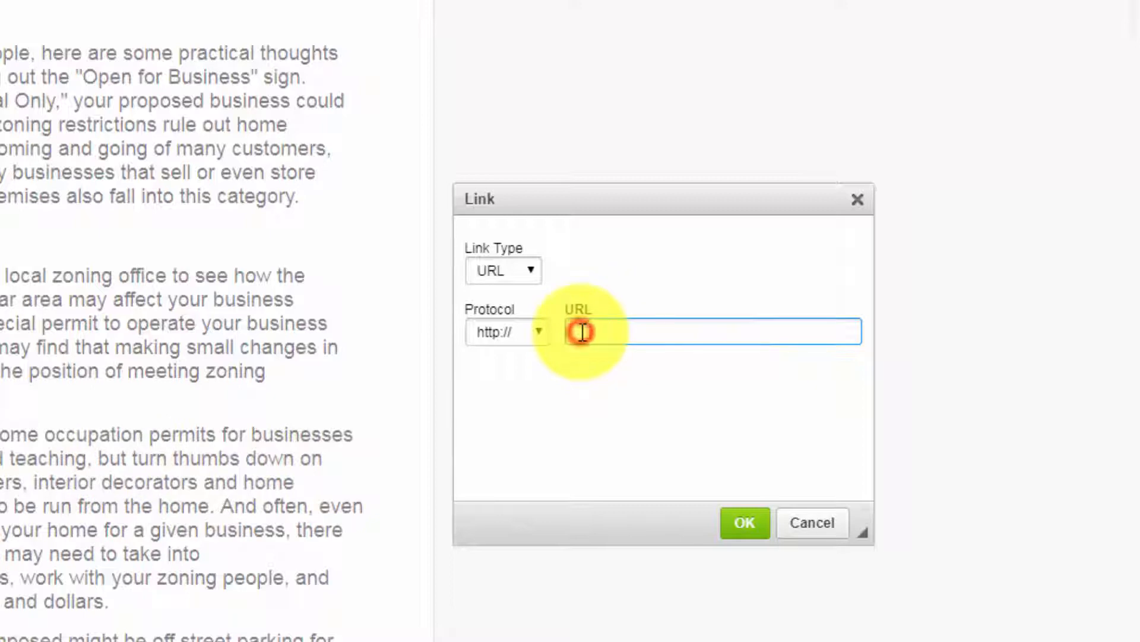
{"action": "left_click", "coordinate": [633, 466]}
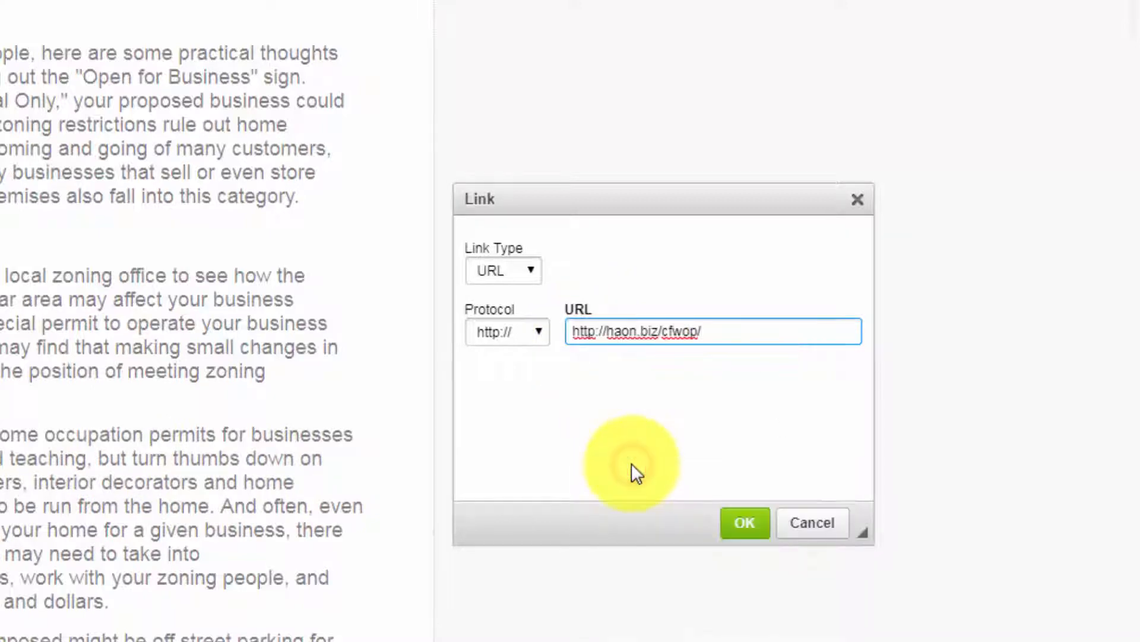
{"action": "left_click", "coordinate": [574, 332]}
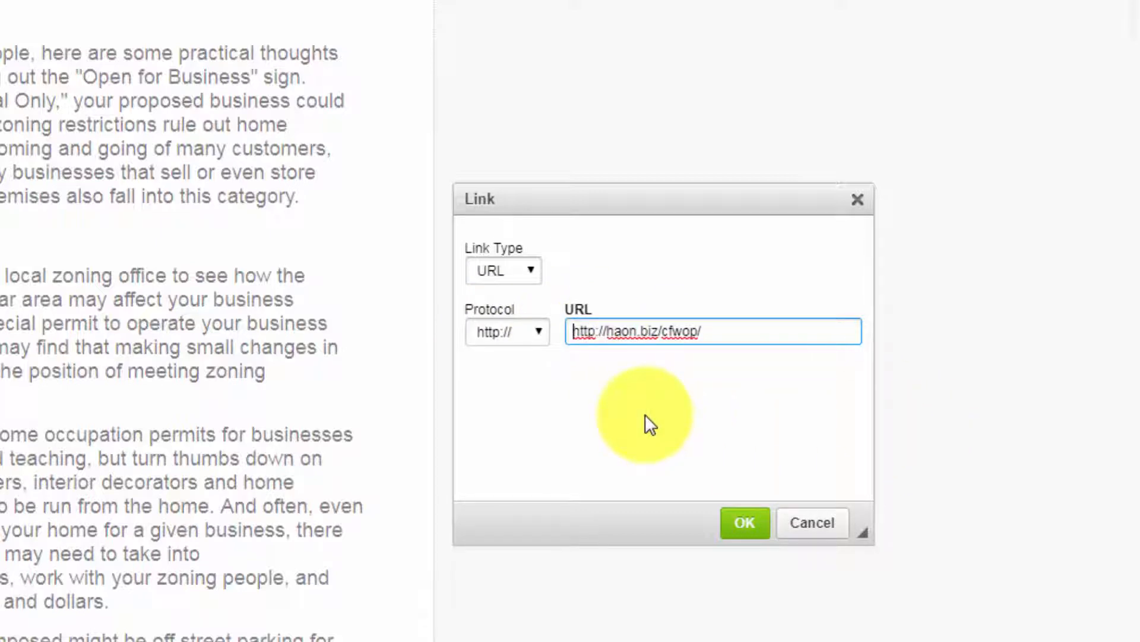
{"action": "key", "text": "BackSpace"}
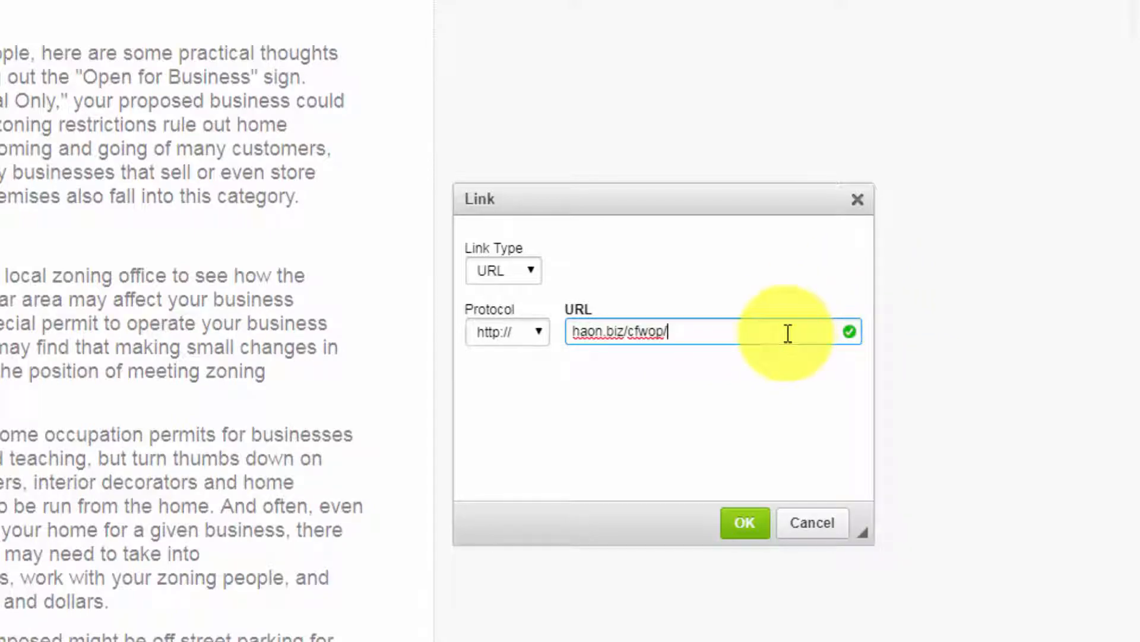
{"action": "left_click", "coordinate": [745, 523]}
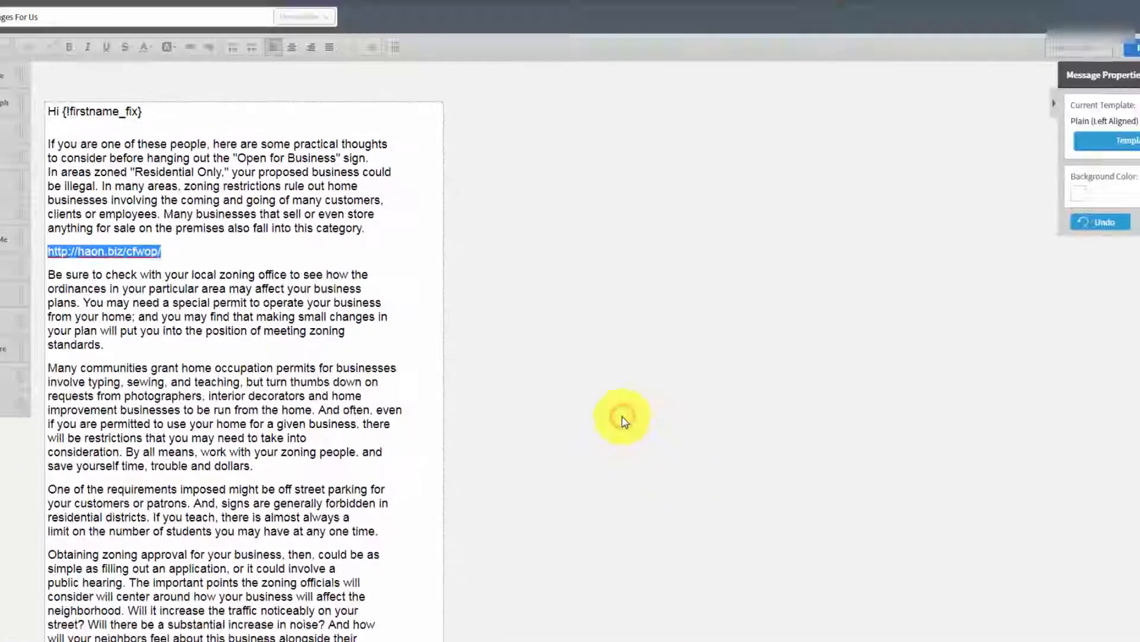
{"action": "left_click", "coordinate": [217, 317]}
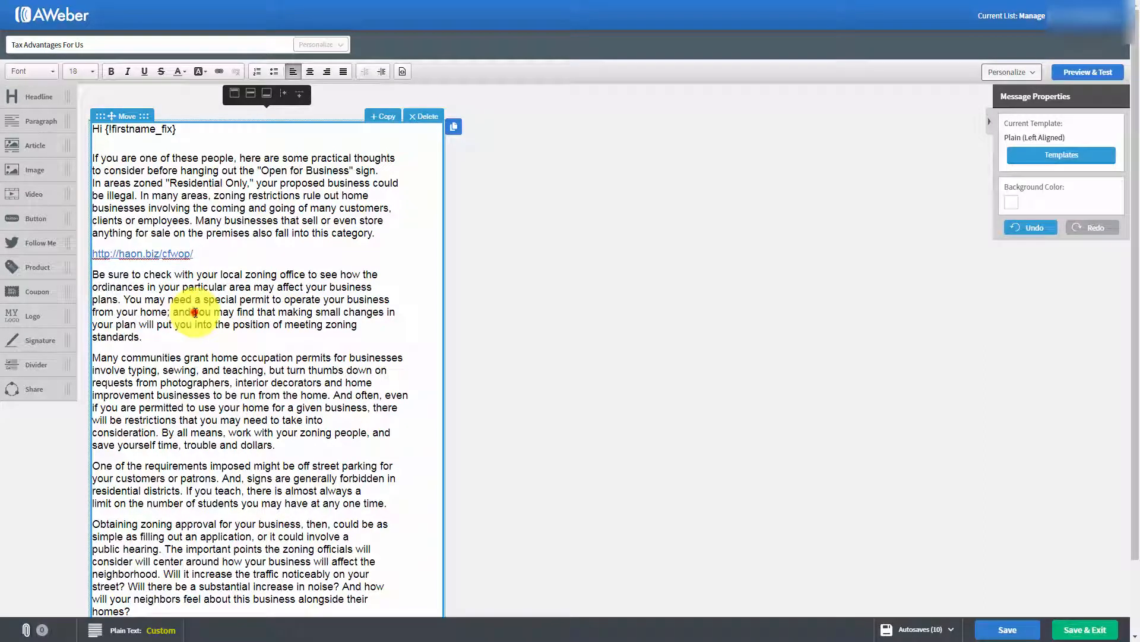
Link the words 'you may find' in the second paragraph to haon.biz/cfwop/
{"action": "left_click_drag", "start_coordinate": [195, 312], "coordinate": [255, 312]}
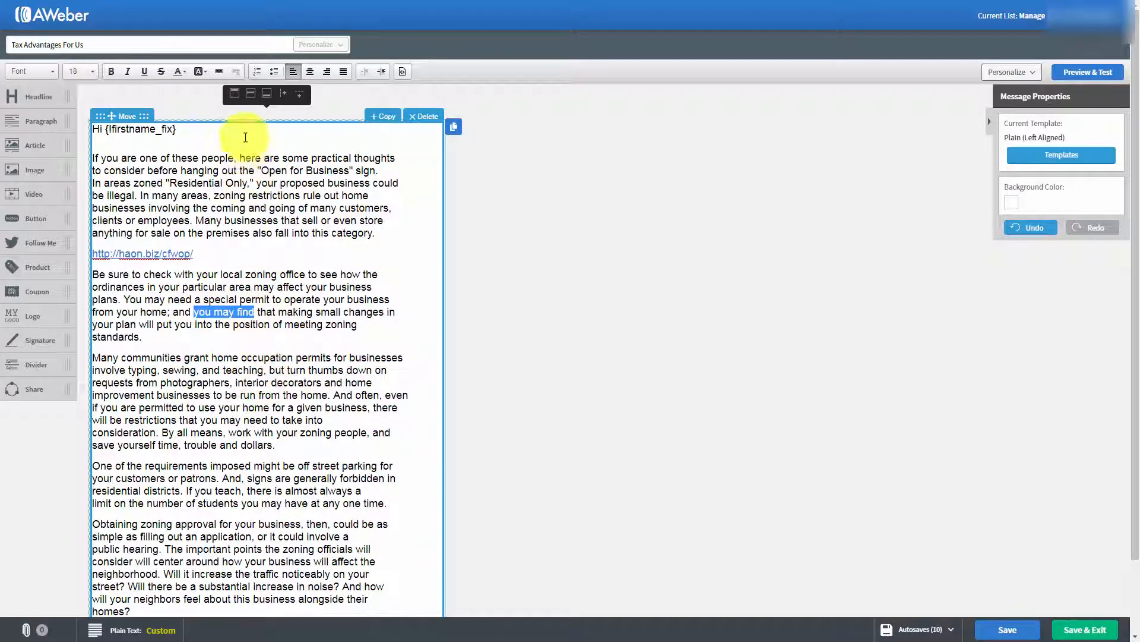
{"action": "left_click", "coordinate": [222, 72]}
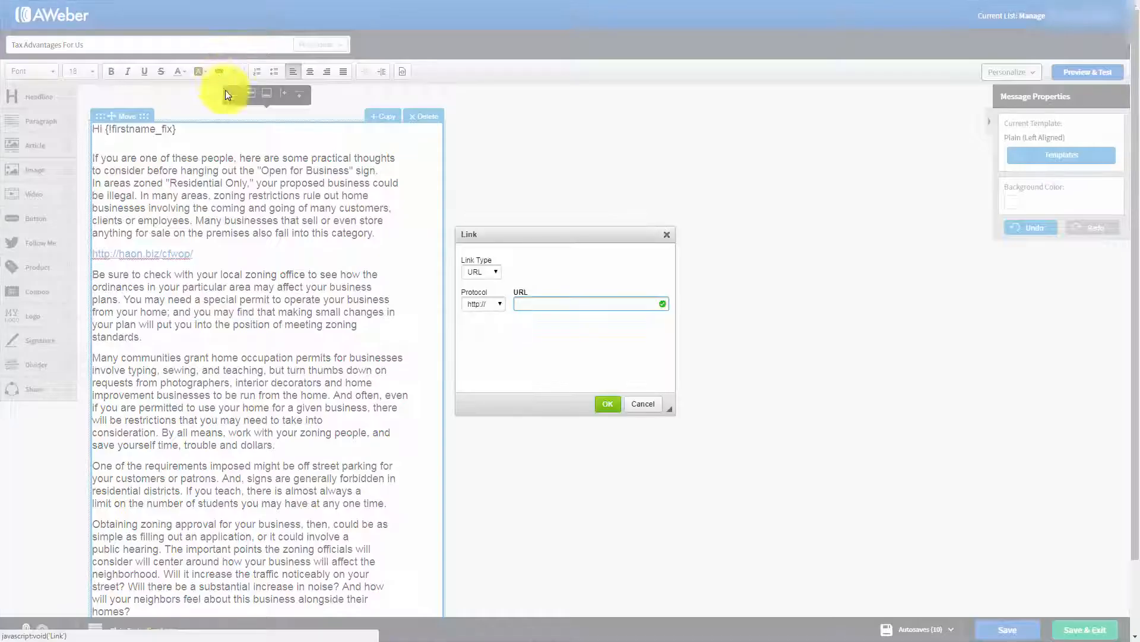
{"action": "left_click", "coordinate": [528, 301]}
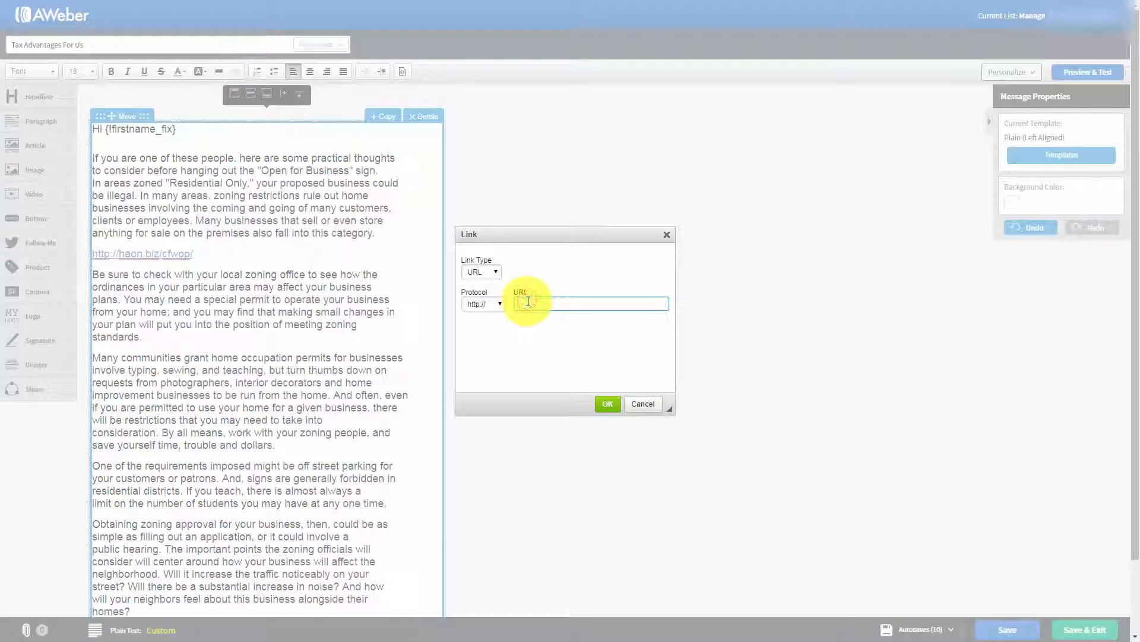
{"action": "key", "text": "ctrl+v"}
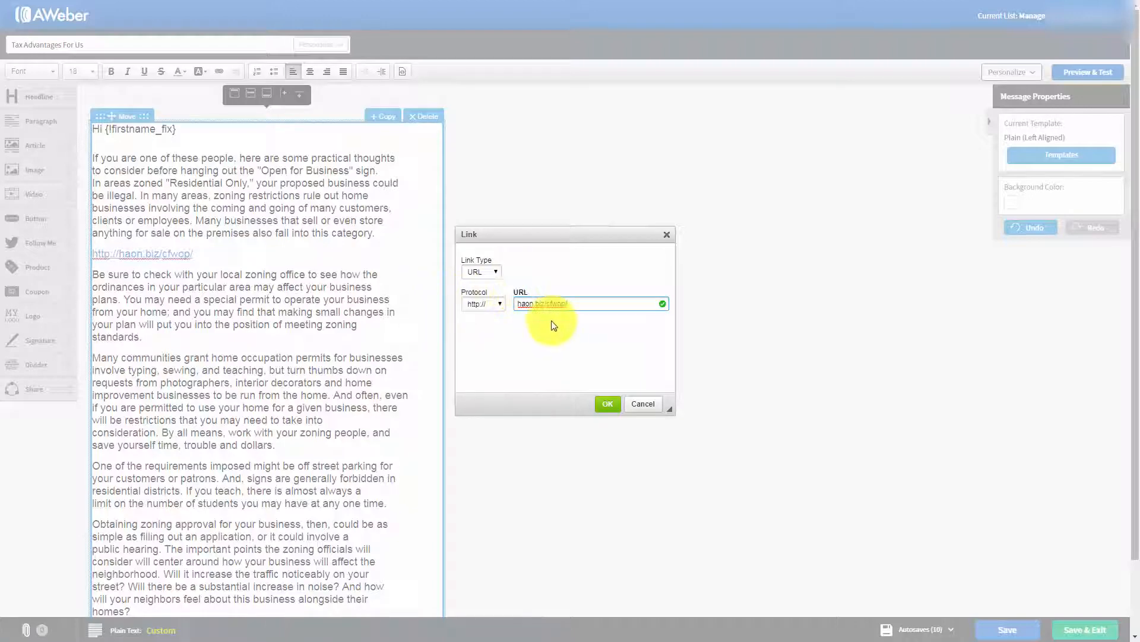
{"action": "left_click", "coordinate": [606, 406]}
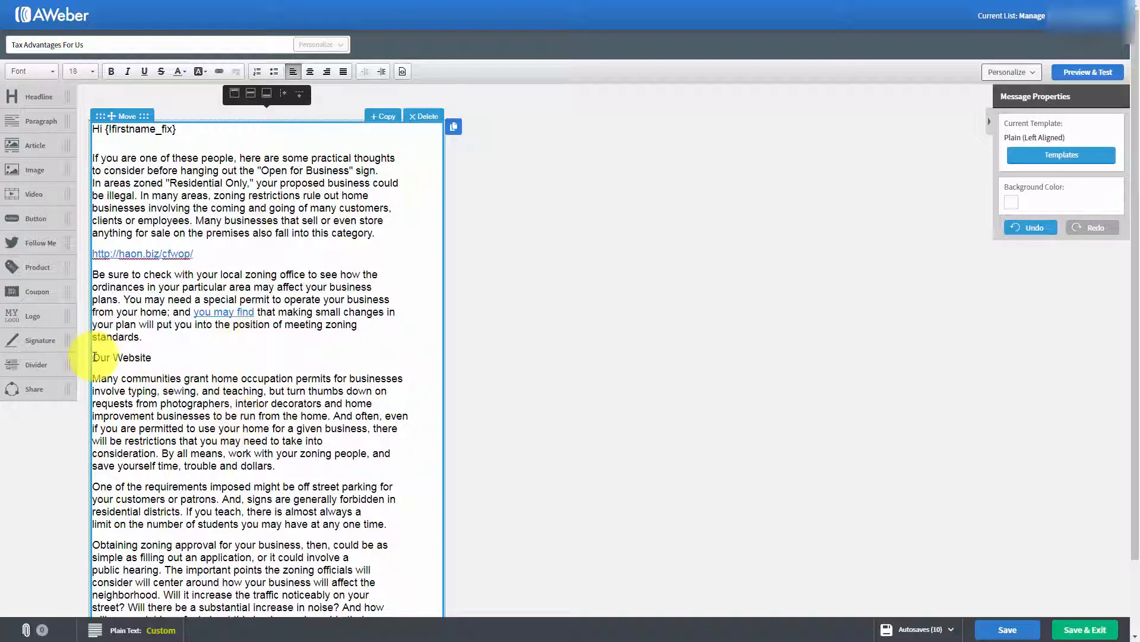
Turn the 'Our Website' line into a link to haon.biz/cfwop/
{"action": "left_click_drag", "start_coordinate": [94, 357], "coordinate": [154, 360]}
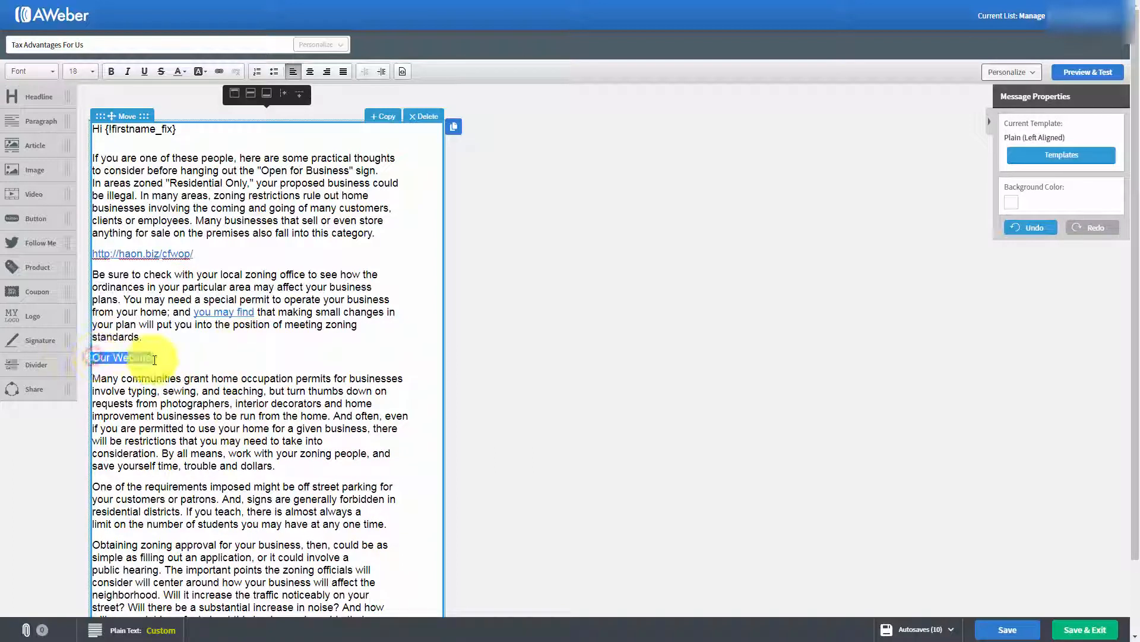
{"action": "left_click", "coordinate": [218, 71]}
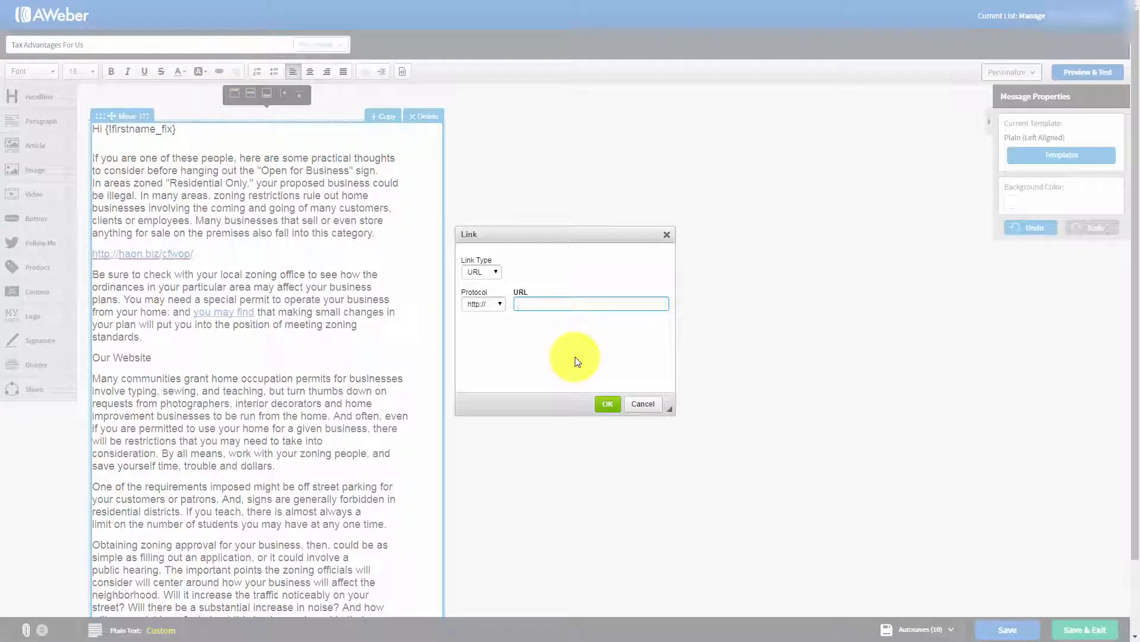
{"action": "left_click", "coordinate": [608, 409]}
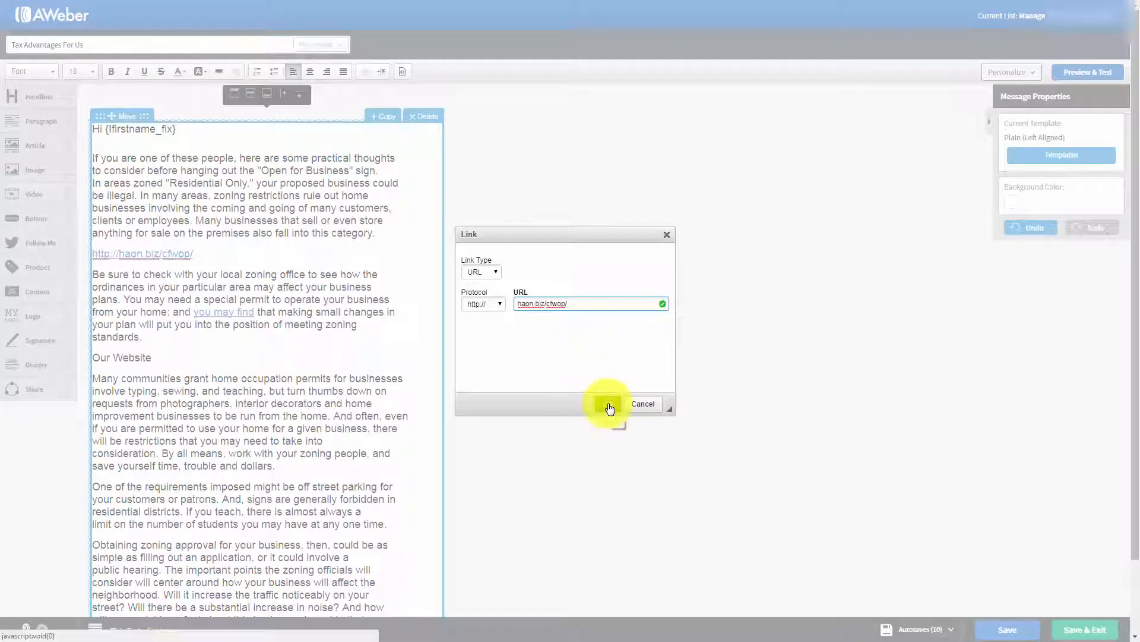
{"action": "left_click", "coordinate": [362, 394]}
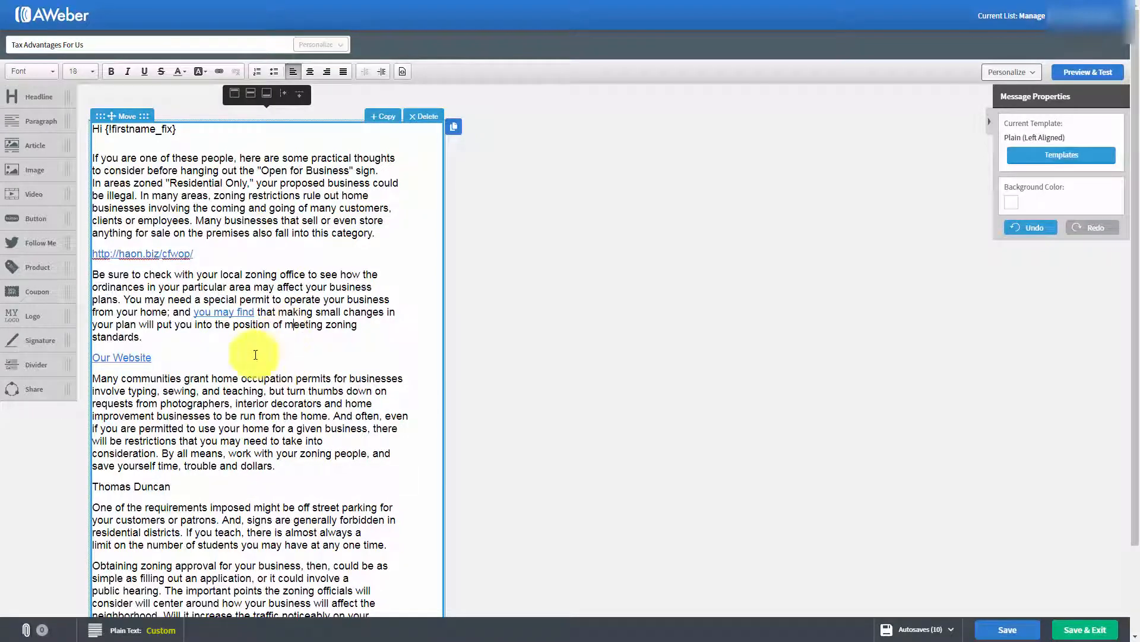
Make the person's name line after the third paragraph an e-mail link
{"action": "left_click", "coordinate": [200, 481]}
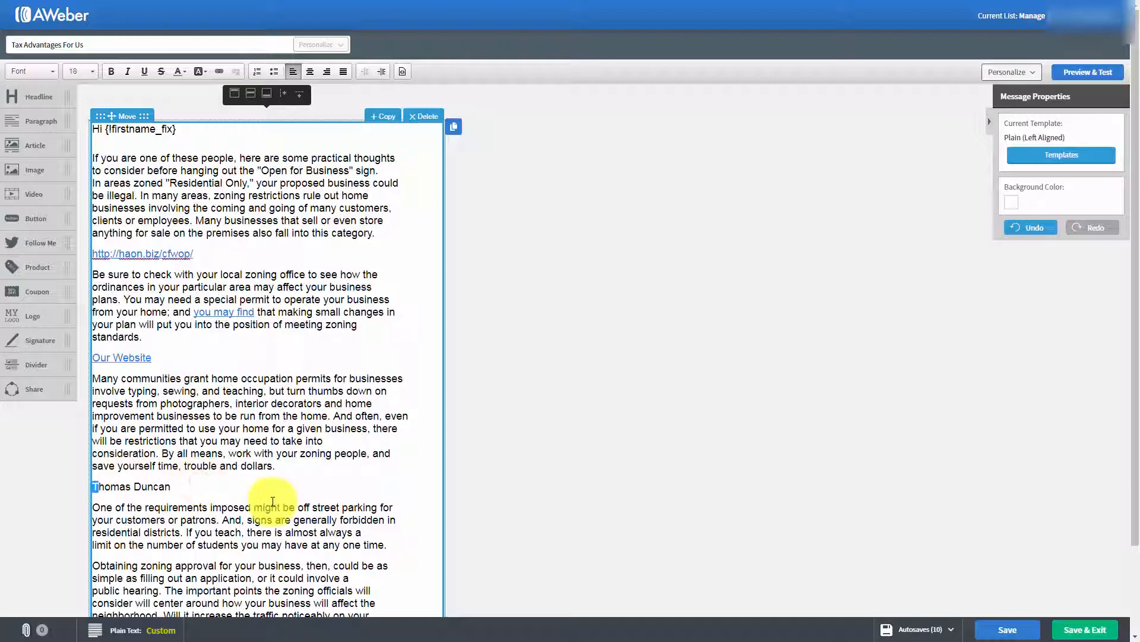
{"action": "left_click", "coordinate": [181, 485]}
{"action": "left_click_drag", "start_coordinate": [181, 485], "coordinate": [92, 486]}
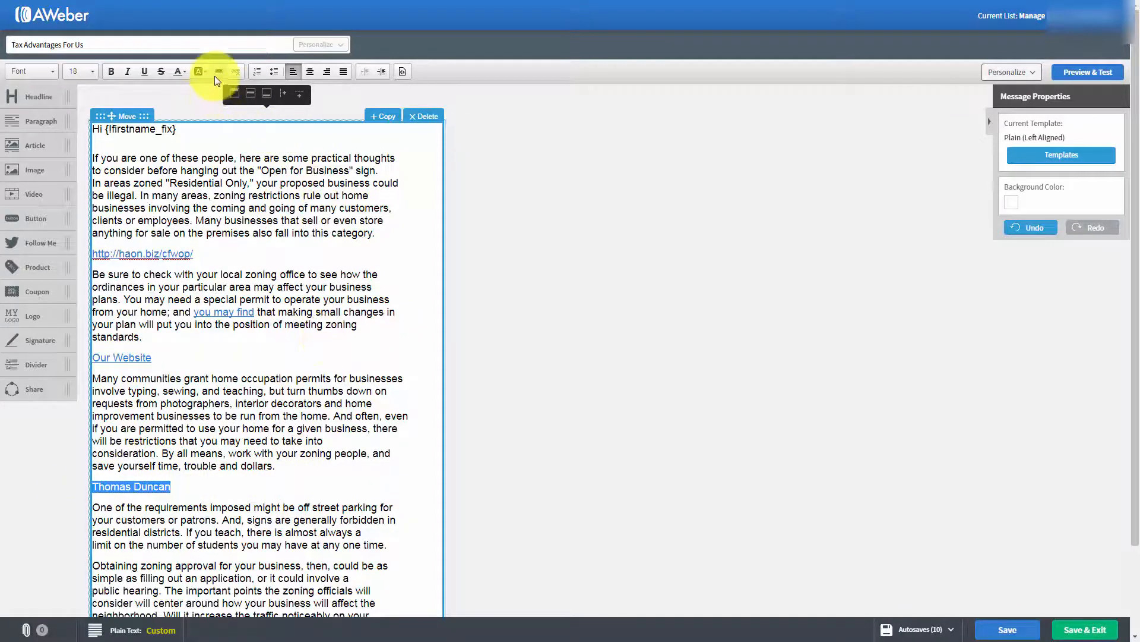
{"action": "left_click", "coordinate": [218, 72]}
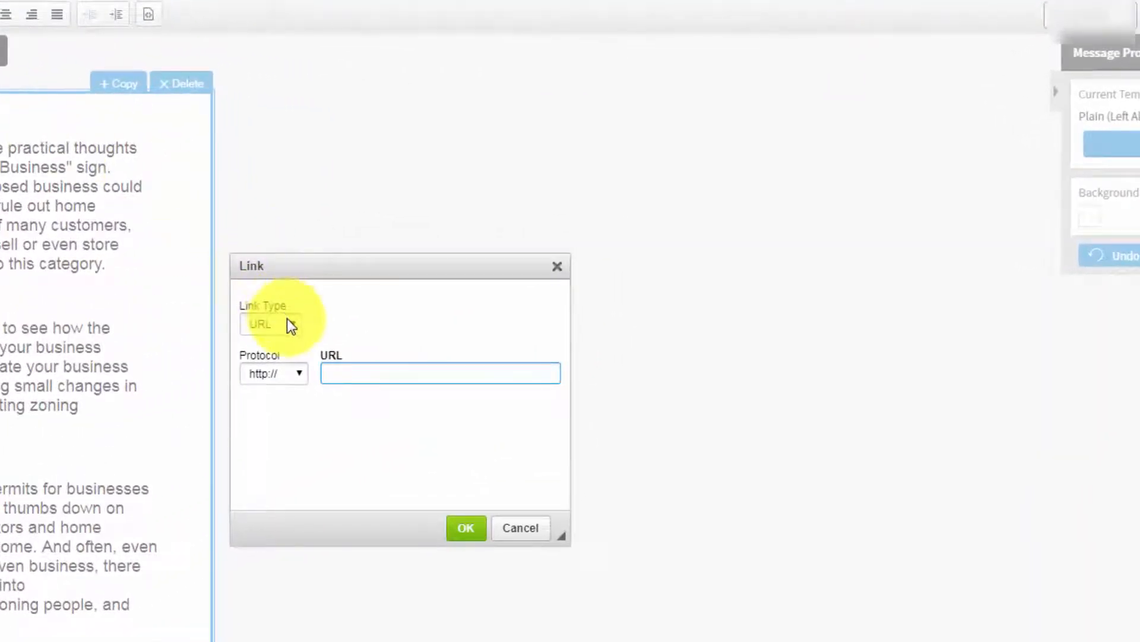
{"action": "left_click", "coordinate": [287, 324]}
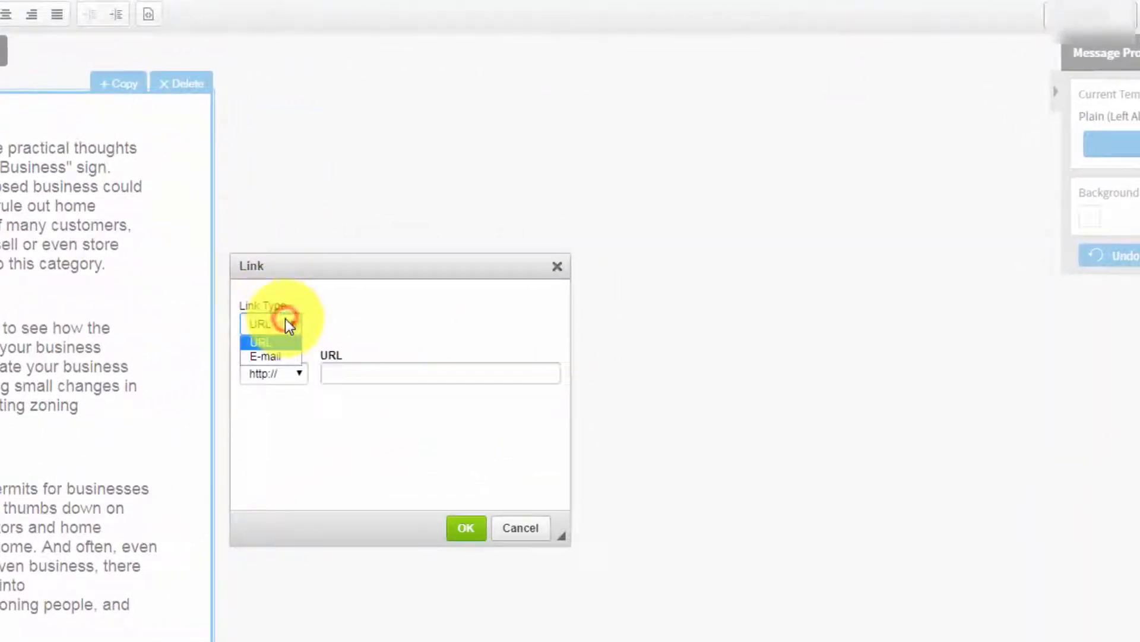
{"action": "left_click", "coordinate": [270, 357]}
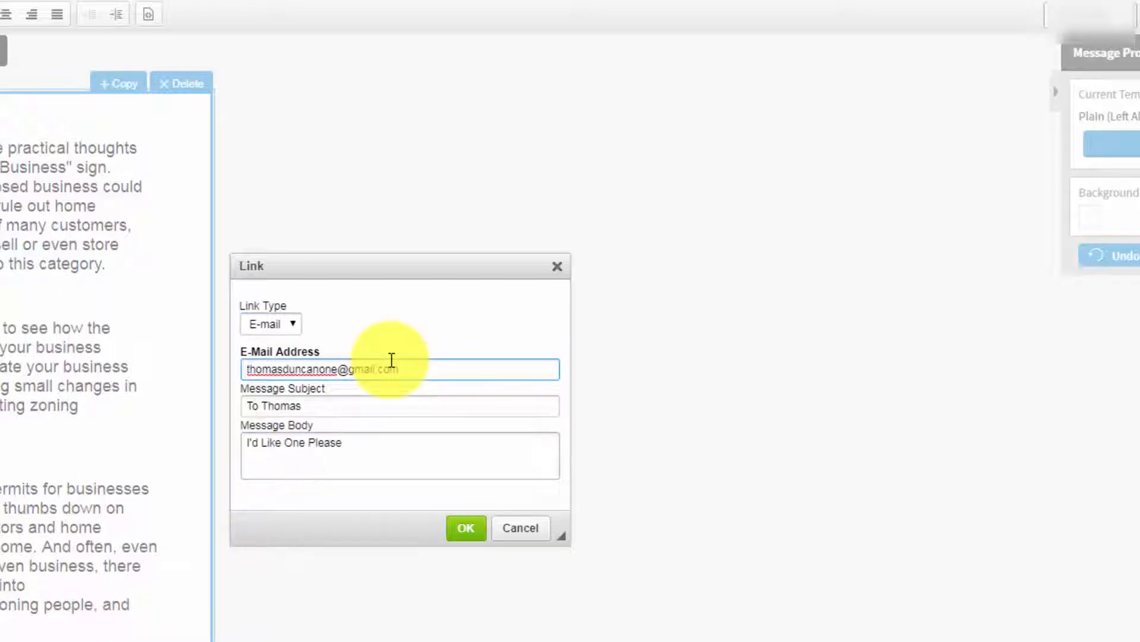
{"action": "left_click", "coordinate": [465, 529]}
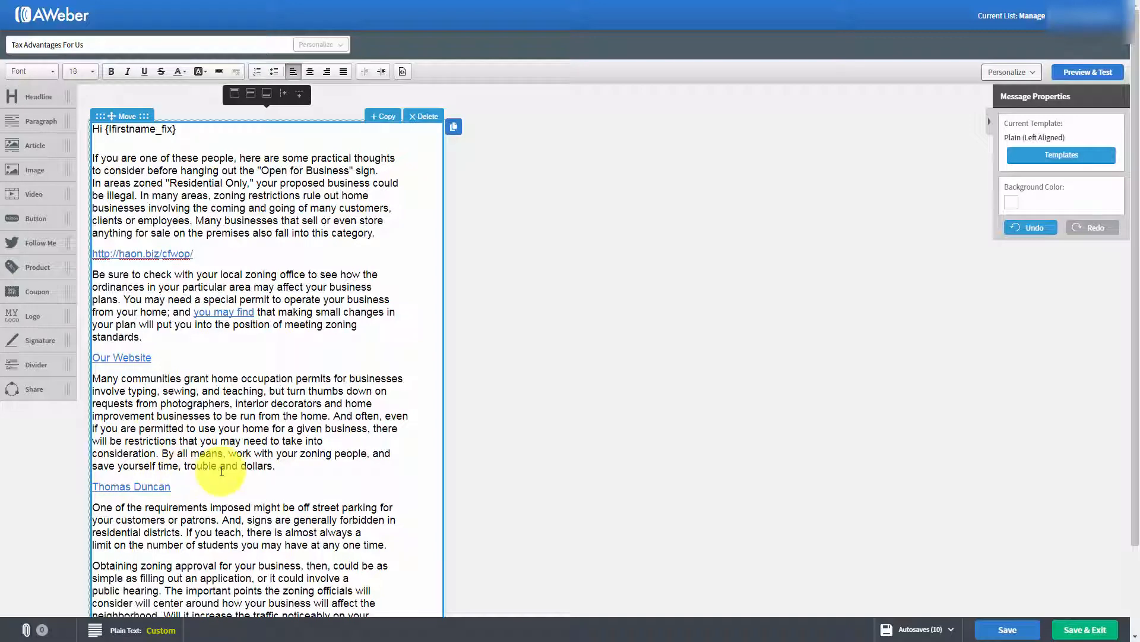
Save the Advantages For Us draft with its four links
{"action": "key", "text": "Tab"}
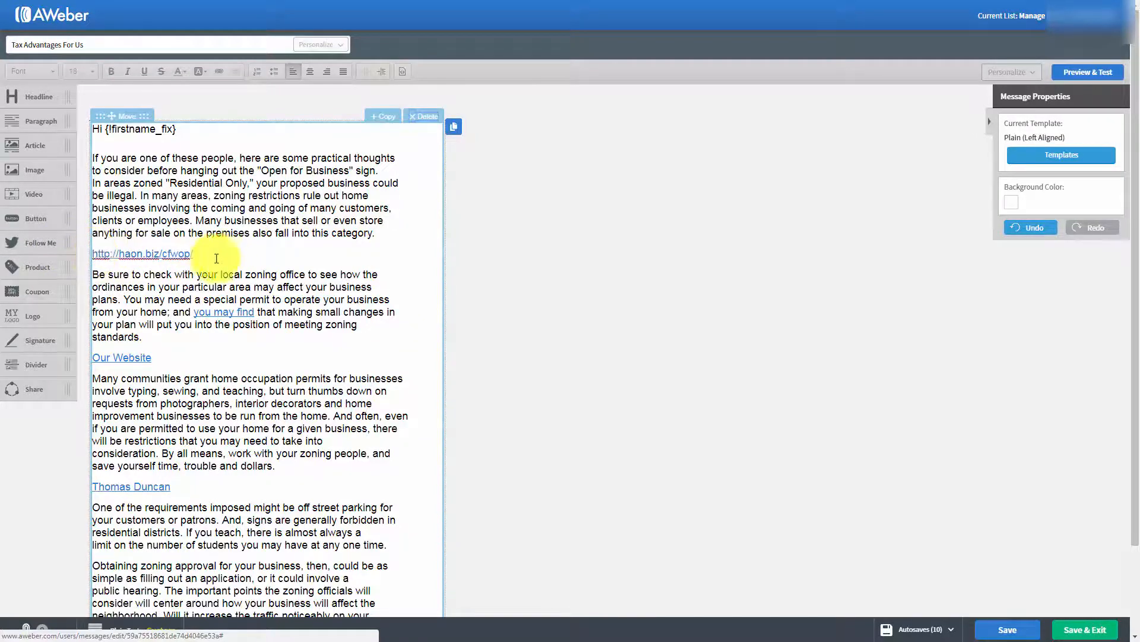
{"action": "left_click", "coordinate": [142, 263]}
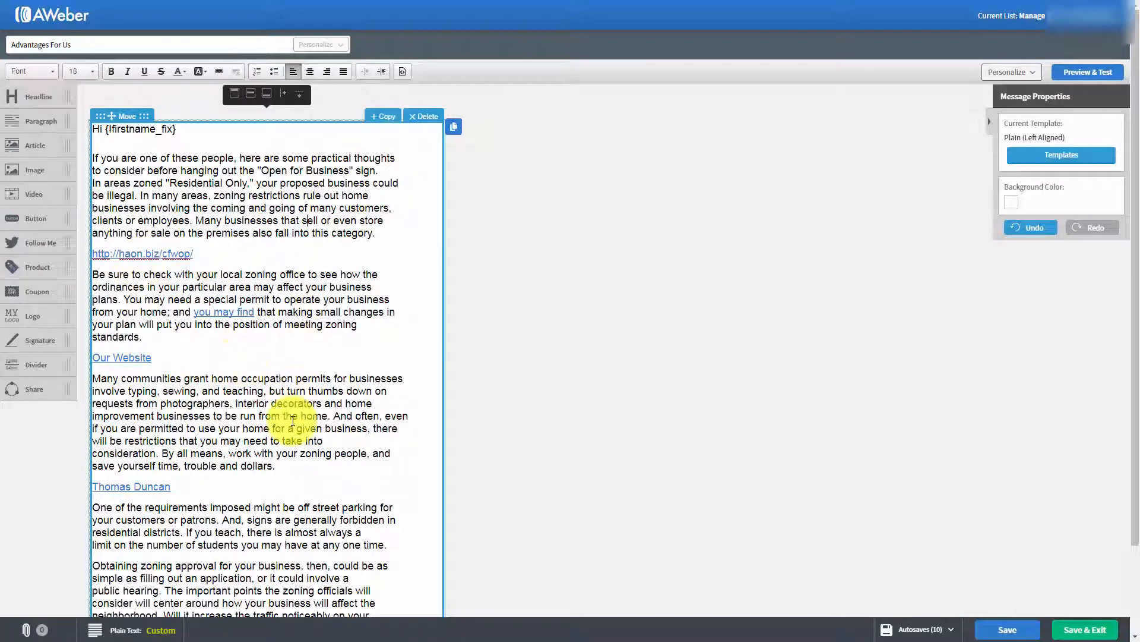
{"action": "left_click", "coordinate": [997, 629]}
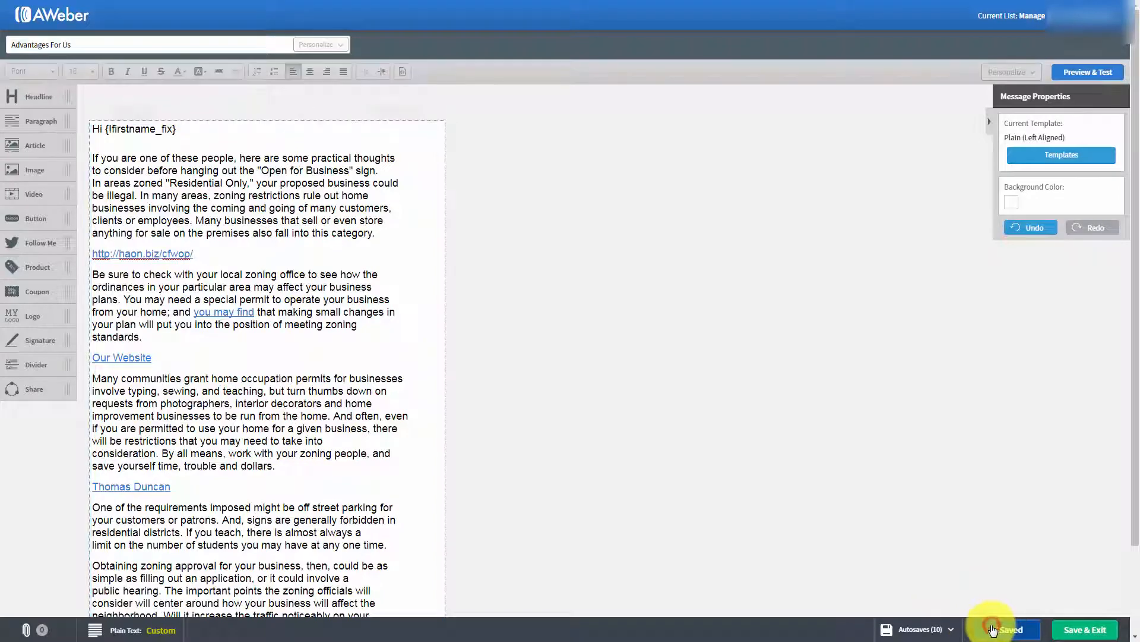
Exit the editor and send Advantages For Us now as a broadcast to Active Subscribers
{"action": "left_click", "coordinate": [1074, 631]}
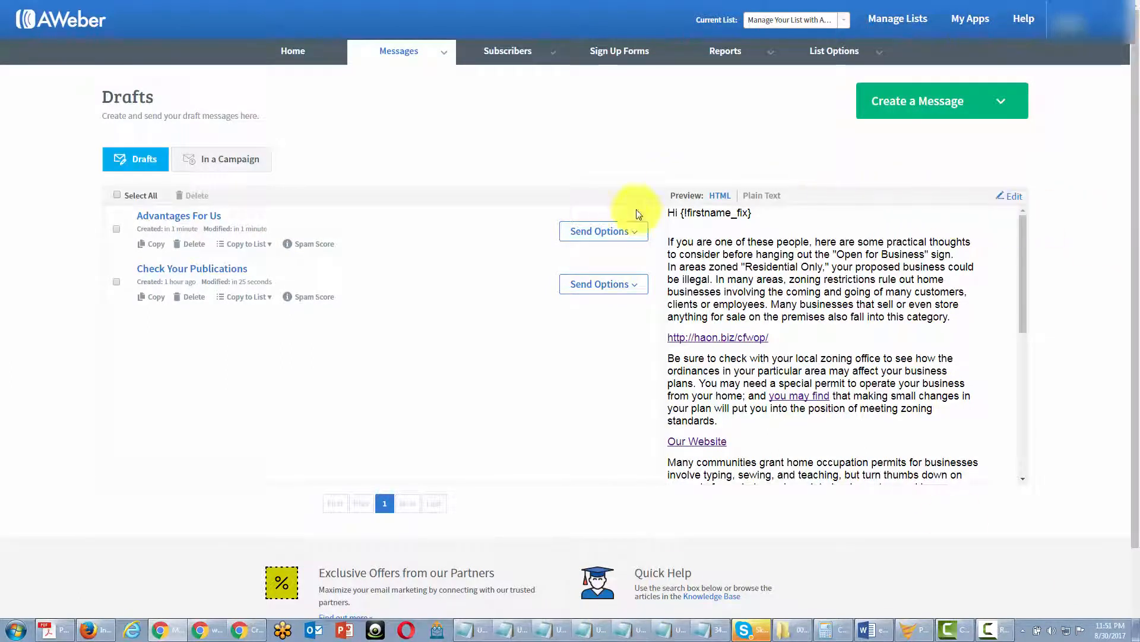
{"action": "left_click", "coordinate": [621, 233]}
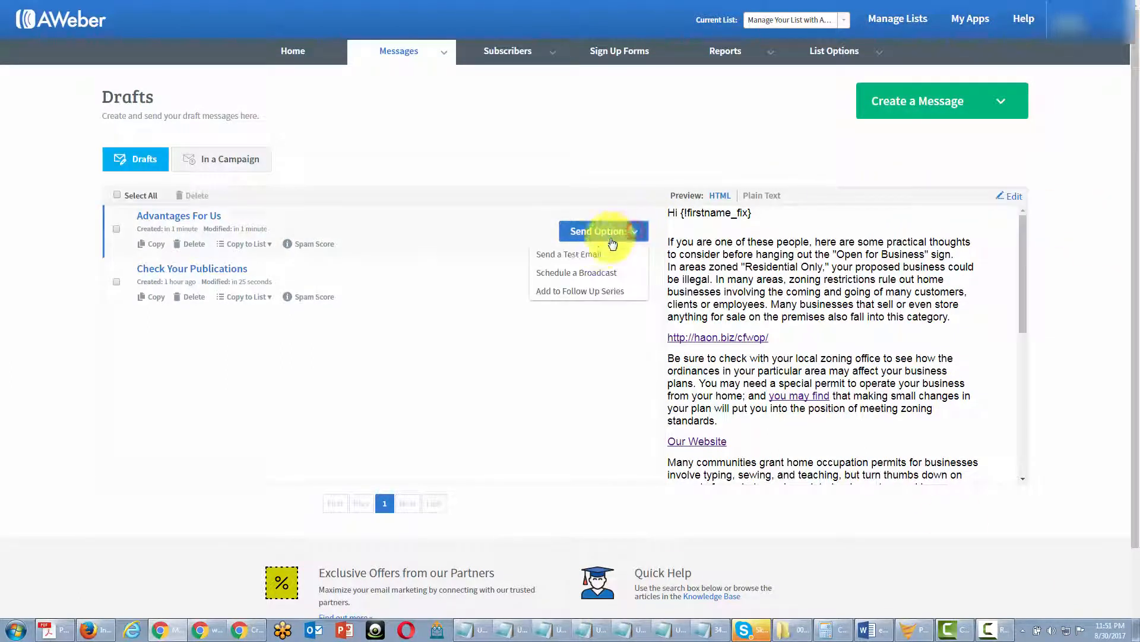
{"action": "left_click", "coordinate": [584, 277]}
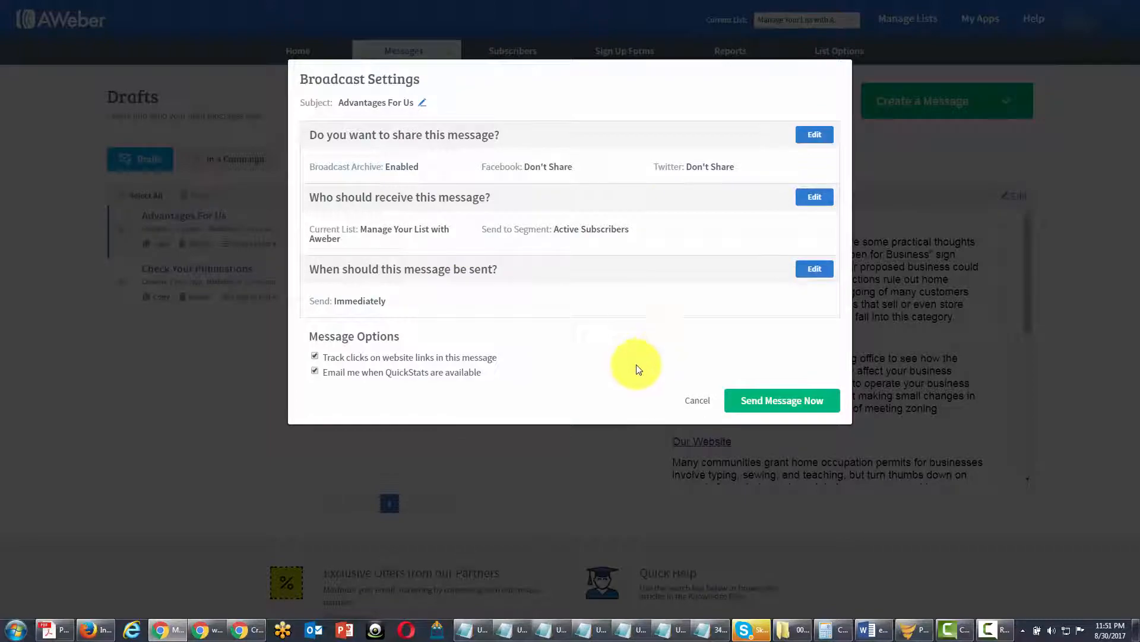
{"action": "left_click", "coordinate": [745, 401]}
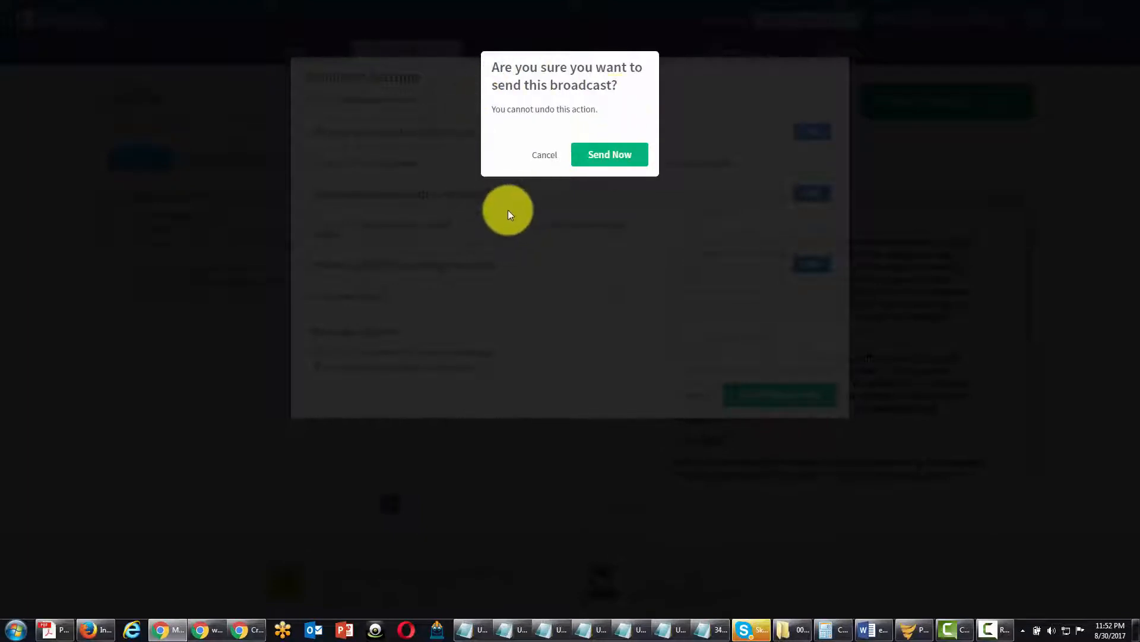
{"action": "left_click", "coordinate": [597, 159]}
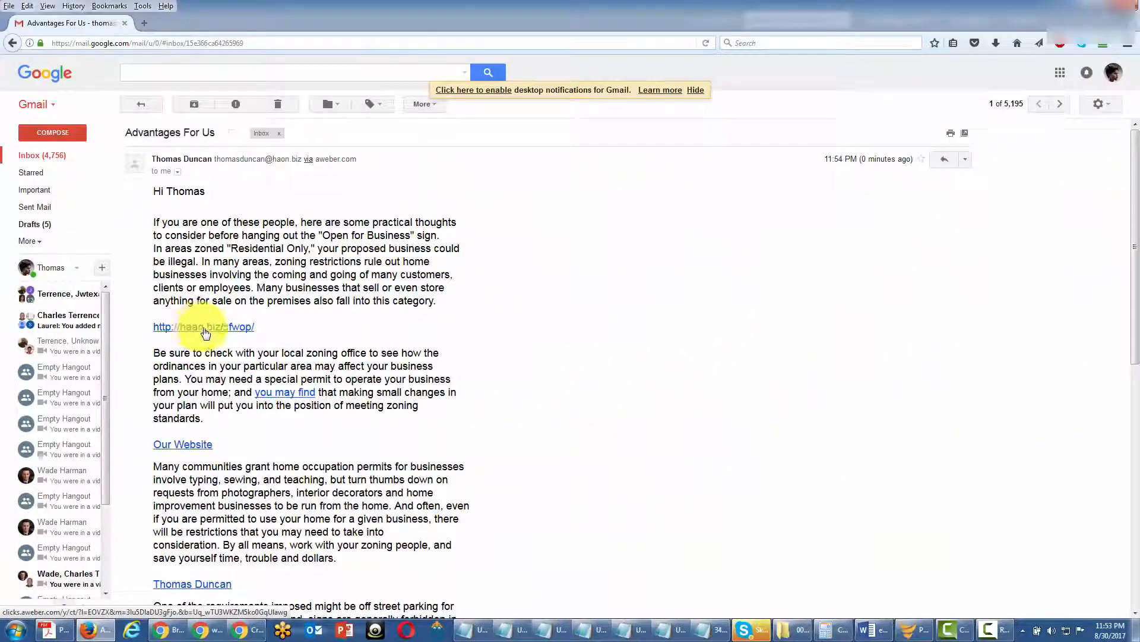
In Gmail, follow the haon.biz/cfwop/ link, close its tab and scroll the Advantages For Us email
{"action": "left_click", "coordinate": [204, 330]}
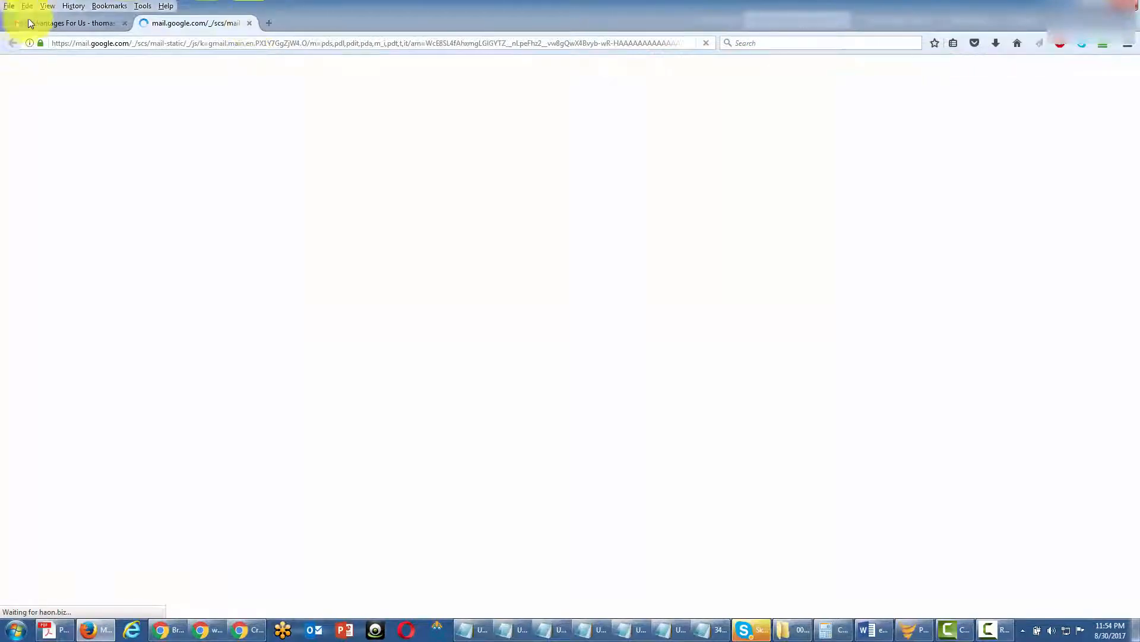
{"action": "left_click", "coordinate": [55, 18]}
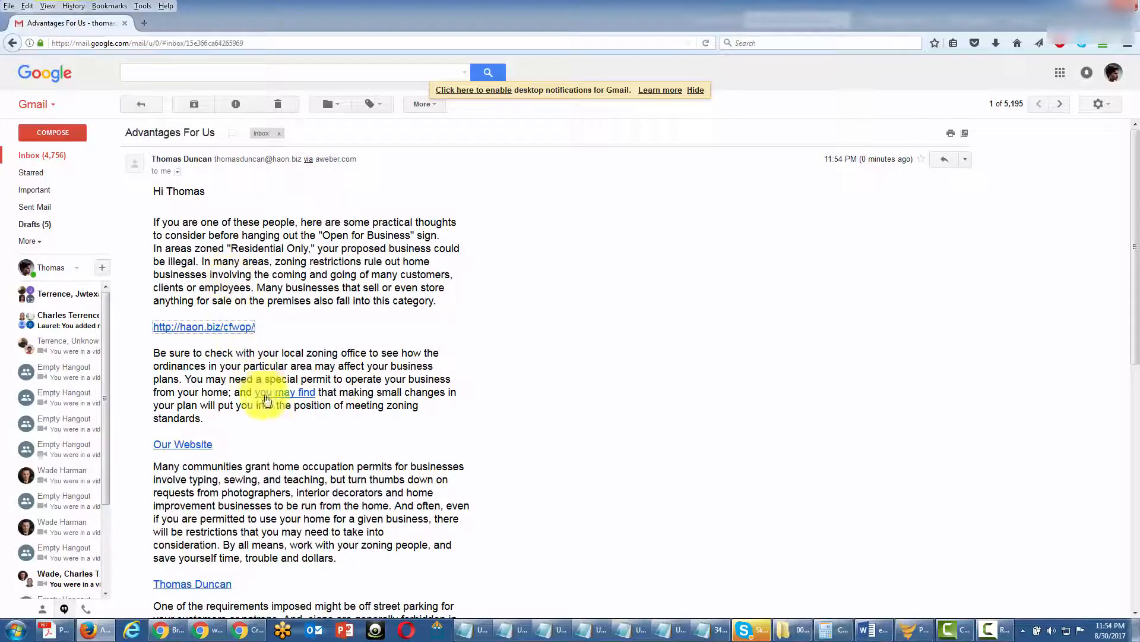
{"action": "left_click", "coordinate": [268, 419]}
{"action": "scroll", "coordinate": [269, 419], "scroll_direction": "down", "scroll_amount": 2}
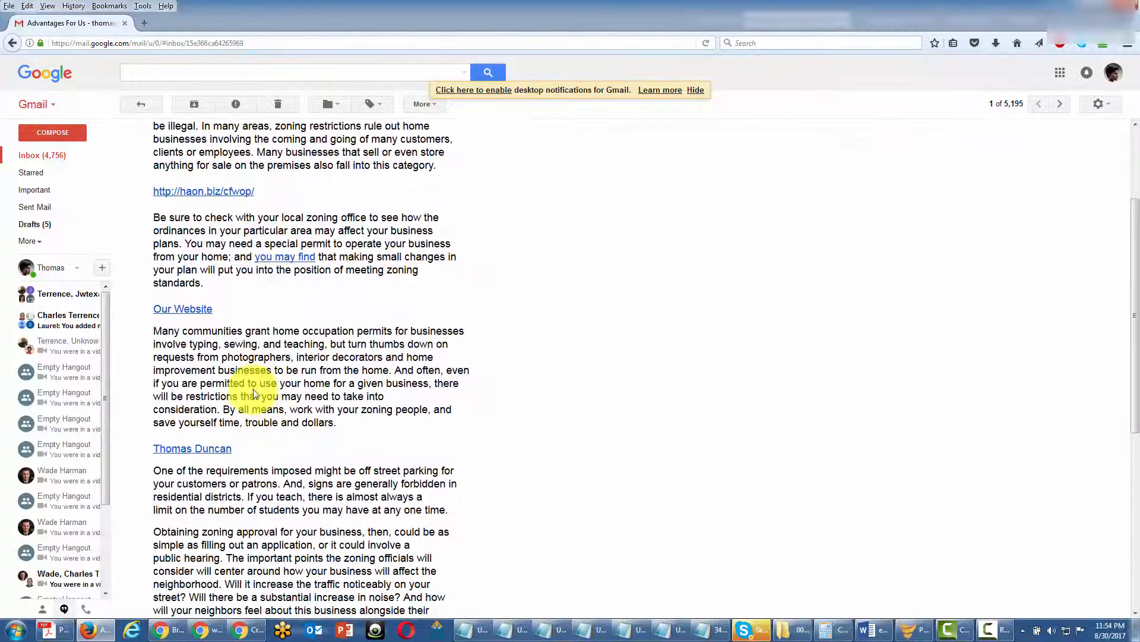
Open the Advantages For Us QuickStats (1 sent, 1 open, 1 click) and view Unopened, then Opened subscribers
{"action": "left_click", "coordinate": [192, 450]}
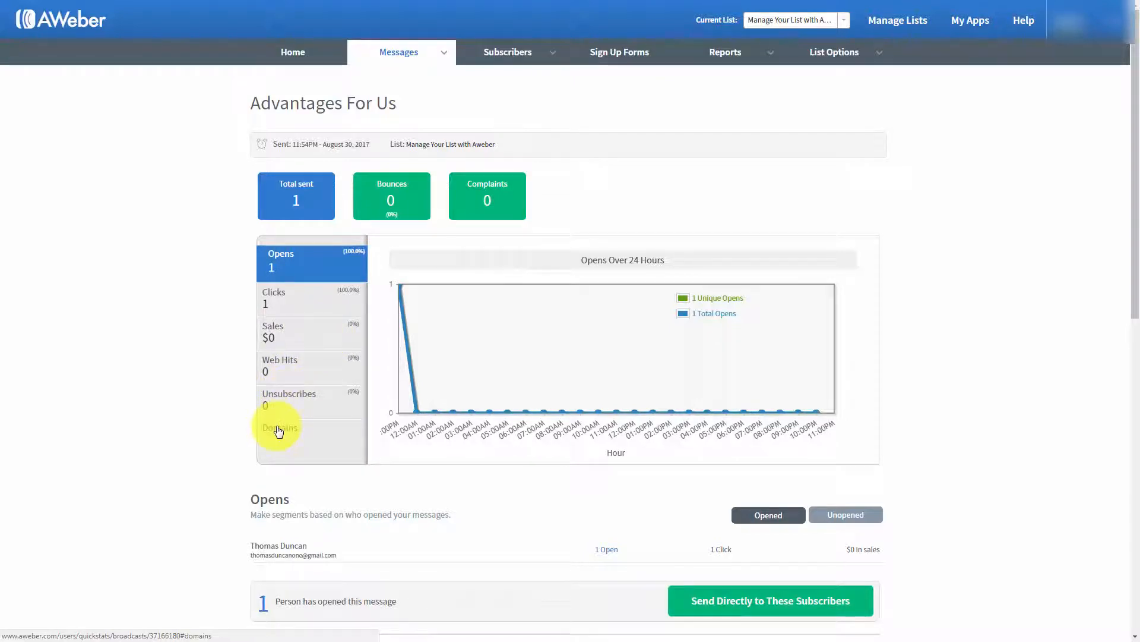
{"action": "scroll", "coordinate": [205, 406], "scroll_direction": "down", "scroll_amount": 1}
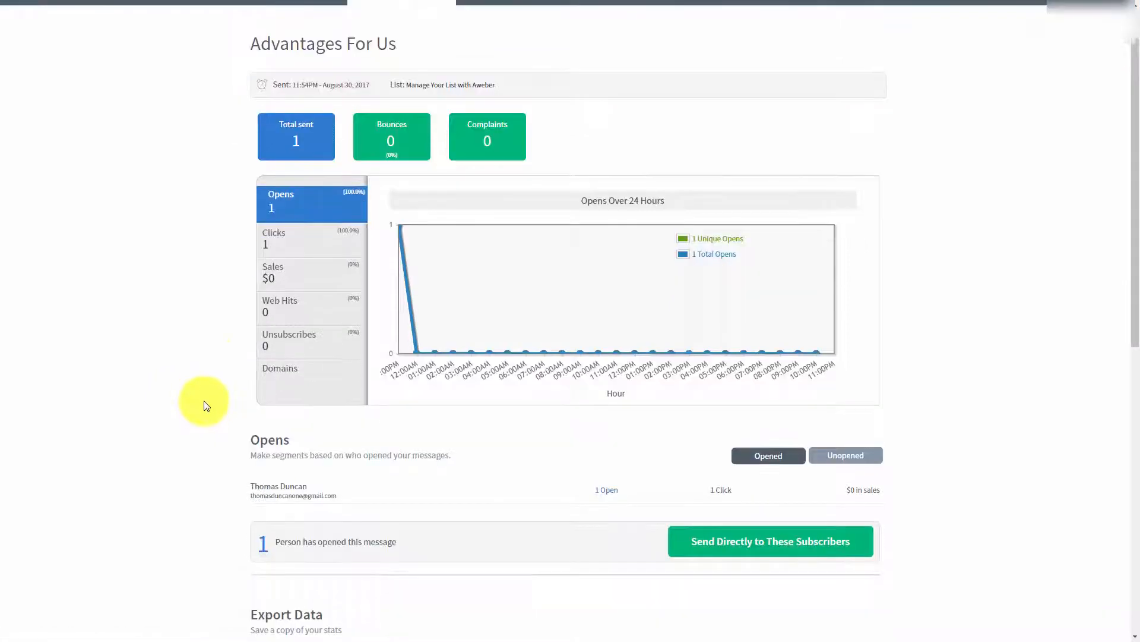
{"action": "left_click", "coordinate": [828, 456]}
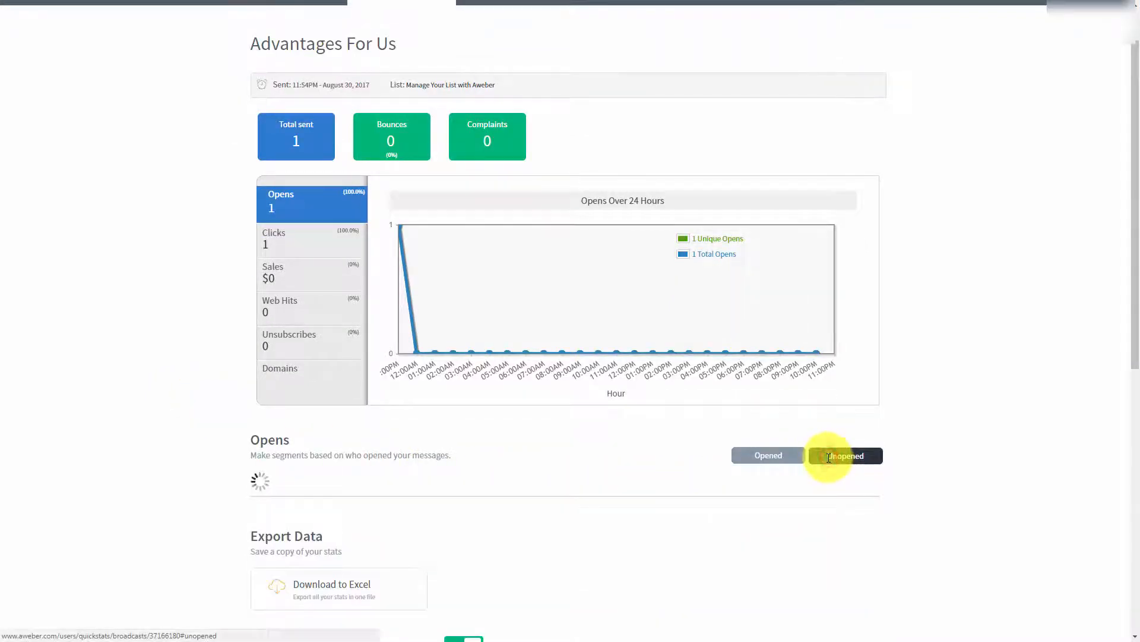
{"action": "left_click", "coordinate": [752, 457]}
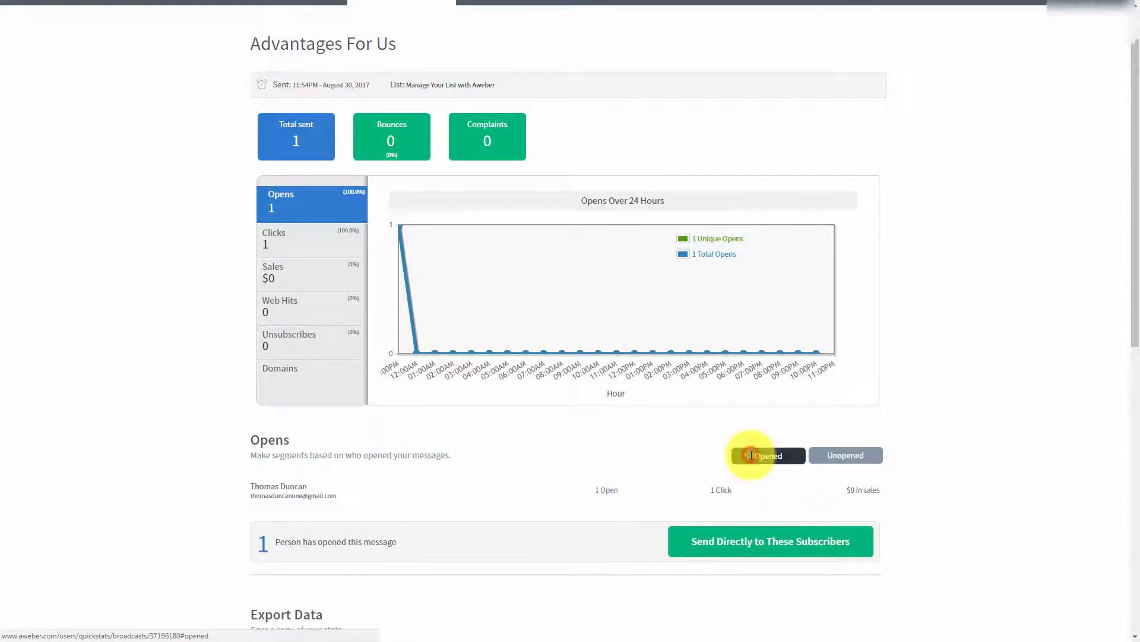
{"action": "scroll", "coordinate": [167, 366], "scroll_direction": "down", "scroll_amount": 1}
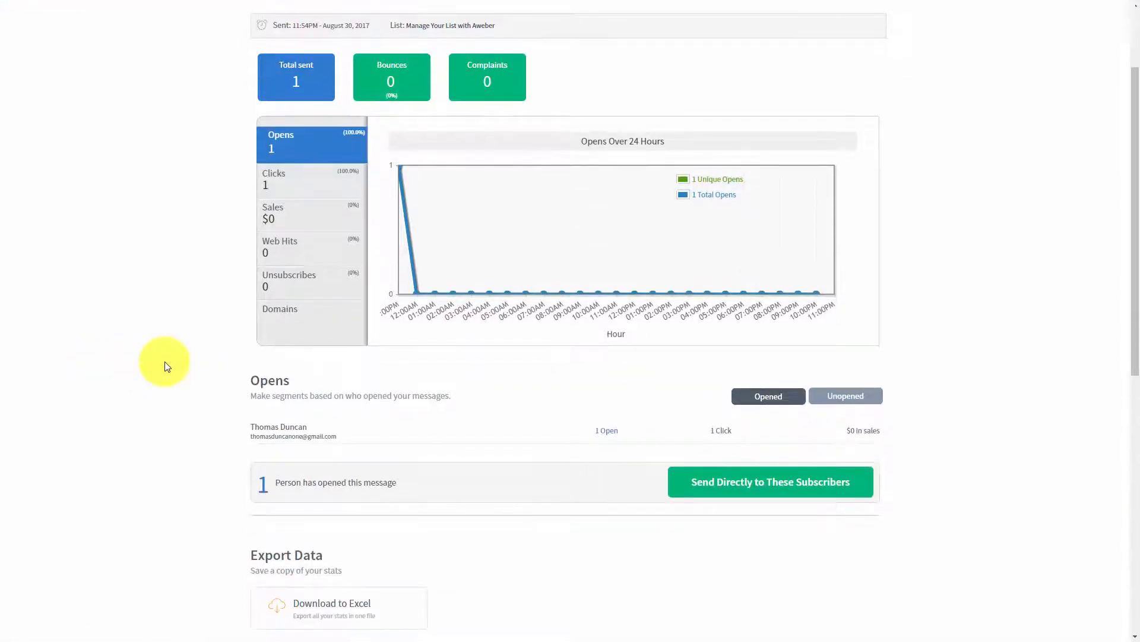
{"action": "scroll", "coordinate": [167, 366], "scroll_direction": "down", "scroll_amount": 1}
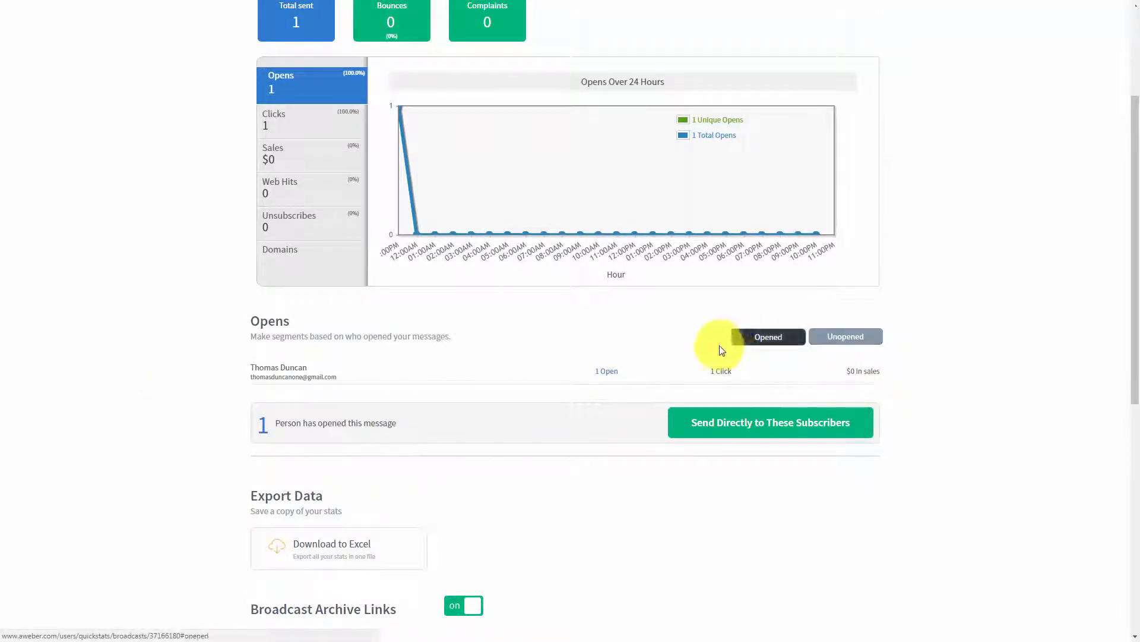
{"action": "scroll", "coordinate": [368, 395], "scroll_direction": "up", "scroll_amount": 1}
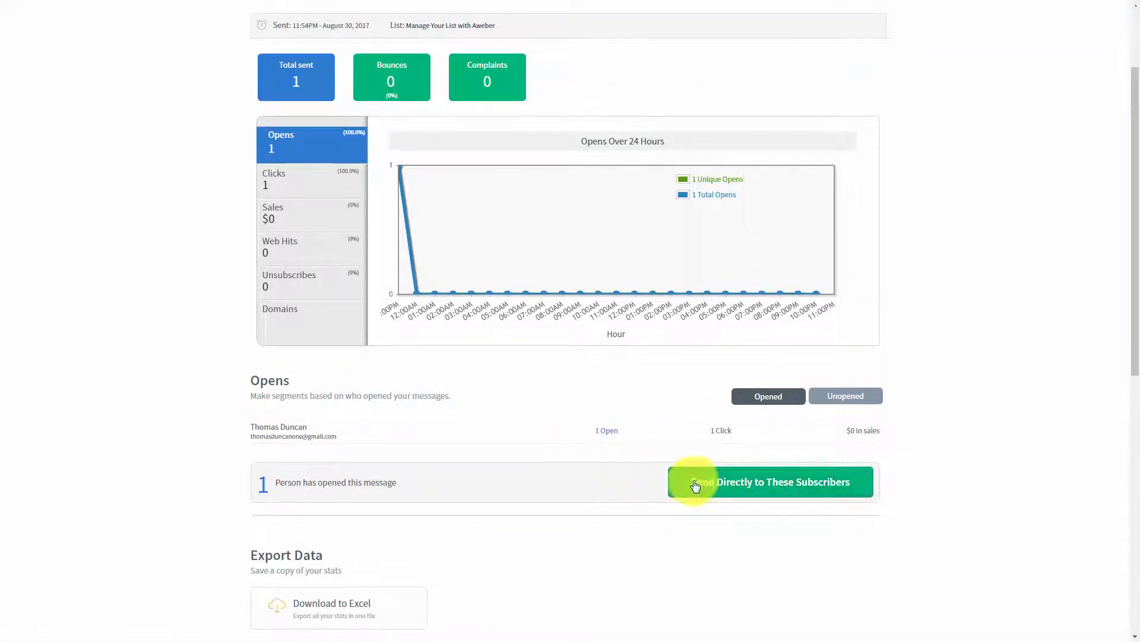
{"action": "scroll", "coordinate": [575, 461], "scroll_direction": "up", "scroll_amount": 1}
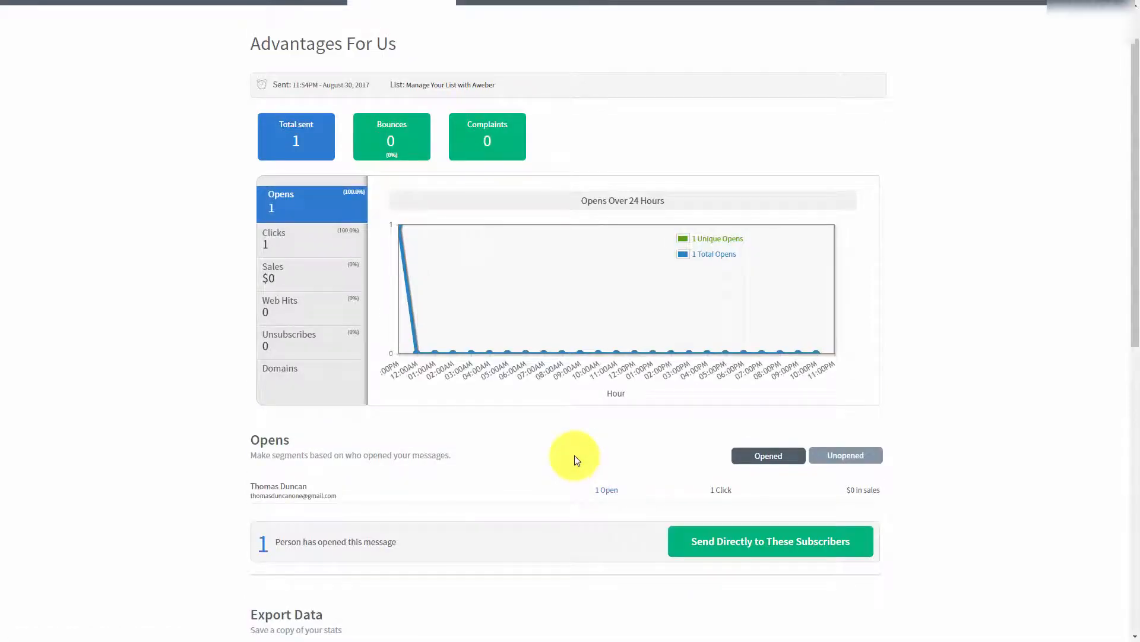
Create a saved segment from the Advantages For Us openers, entering a segment name
{"action": "left_click", "coordinate": [698, 544]}
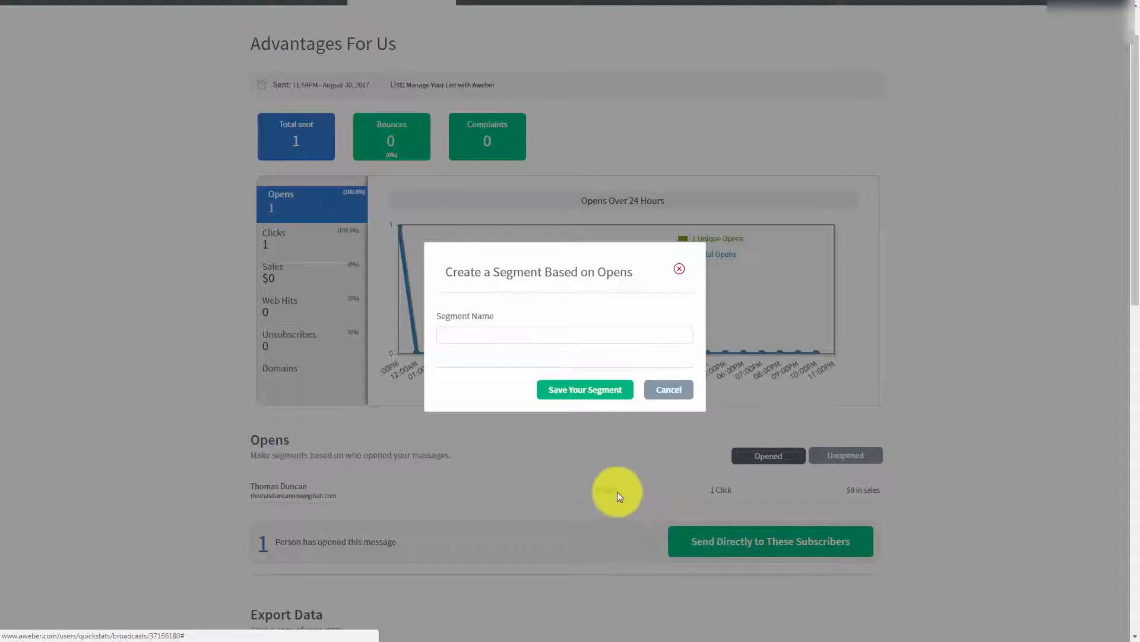
{"action": "left_click", "coordinate": [481, 336]}
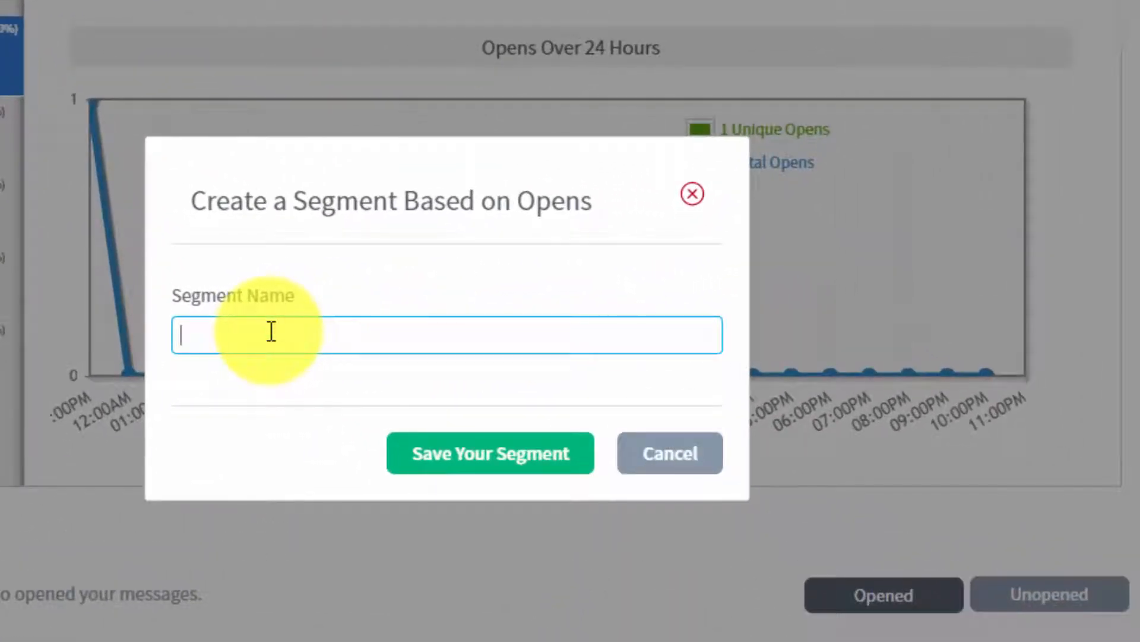
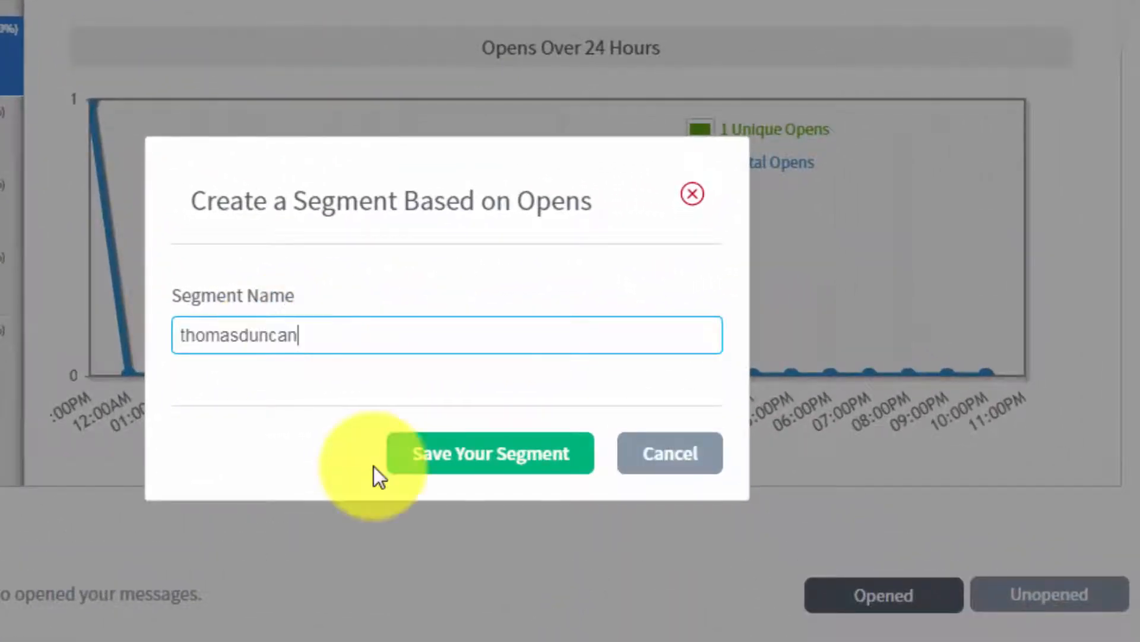
{"action": "left_click", "coordinate": [436, 453]}
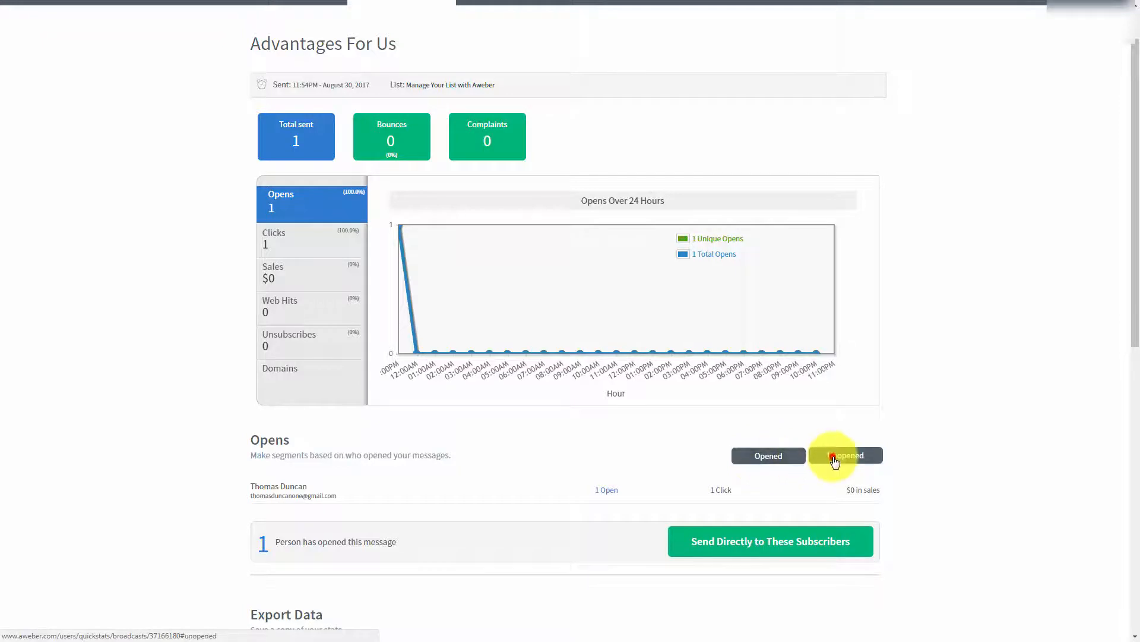
Check the unopened recipients, then schedule the Check Your Publications draft as a broadcast
{"action": "left_click", "coordinate": [834, 456]}
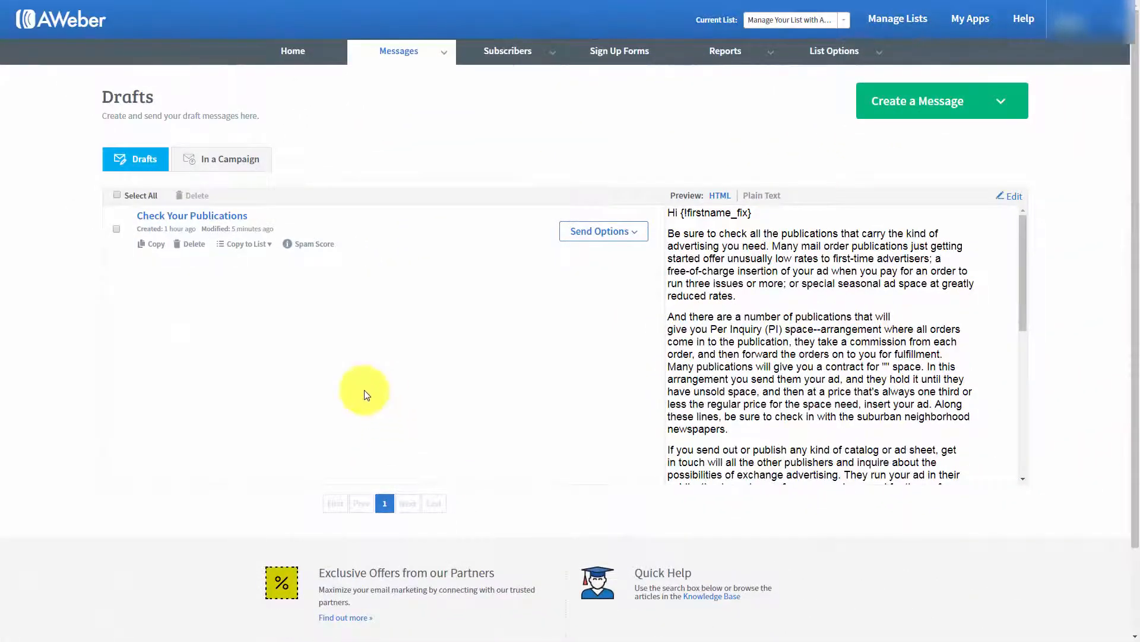
{"action": "left_click", "coordinate": [636, 236]}
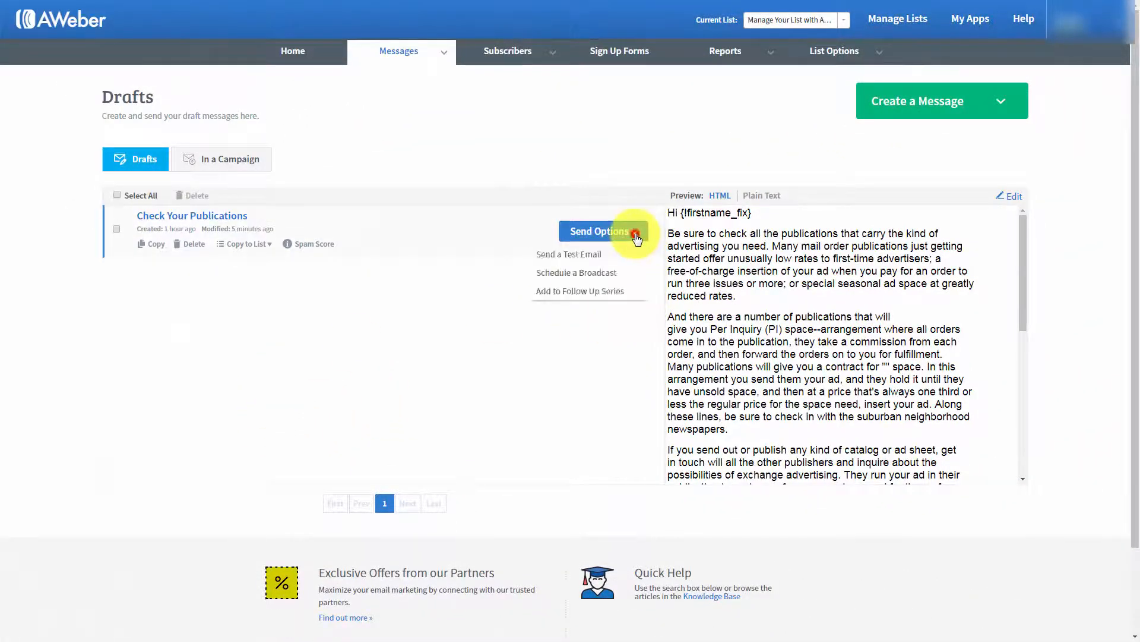
{"action": "left_click", "coordinate": [576, 272]}
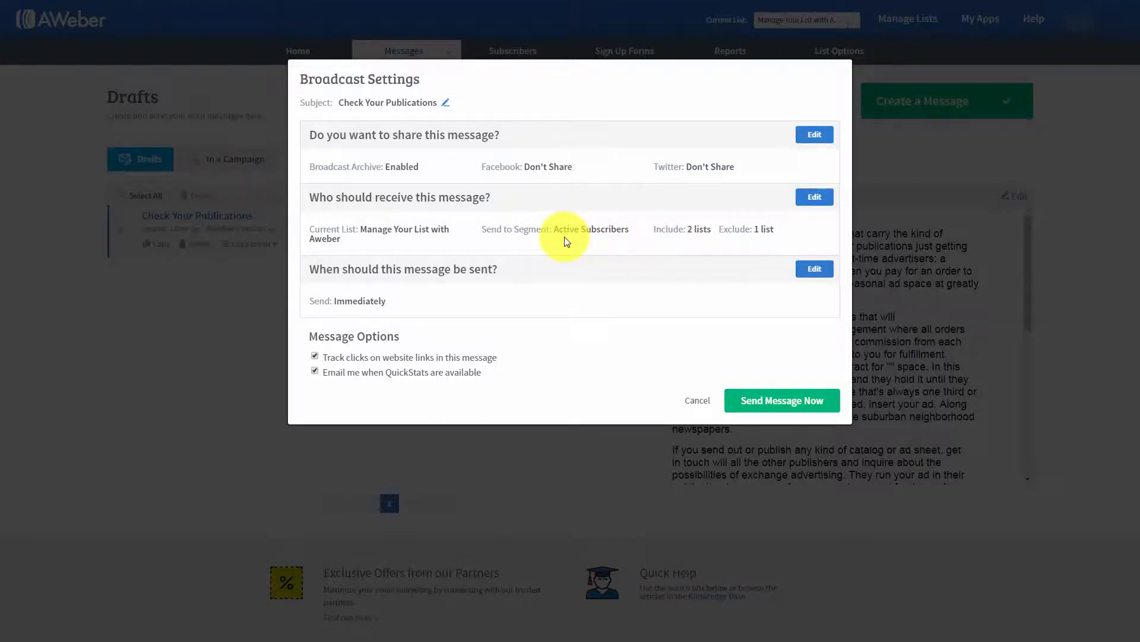
Set the Check Your Publications recipients to the newly saved opens segment and apply it
{"action": "left_click", "coordinate": [814, 199]}
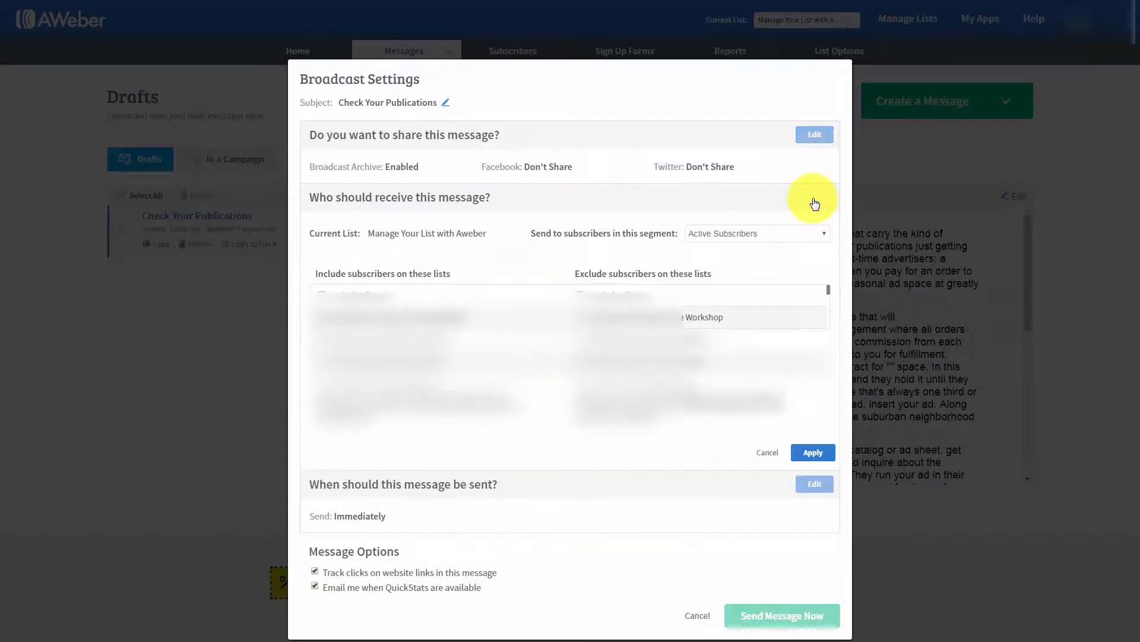
{"action": "left_click", "coordinate": [801, 236]}
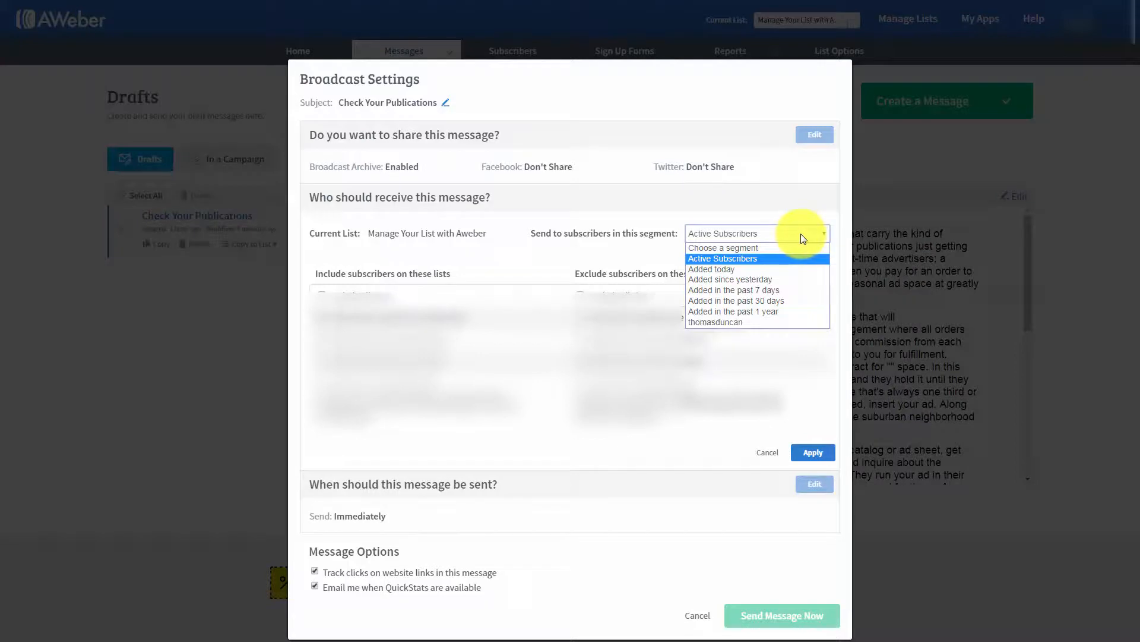
{"action": "left_click", "coordinate": [723, 324]}
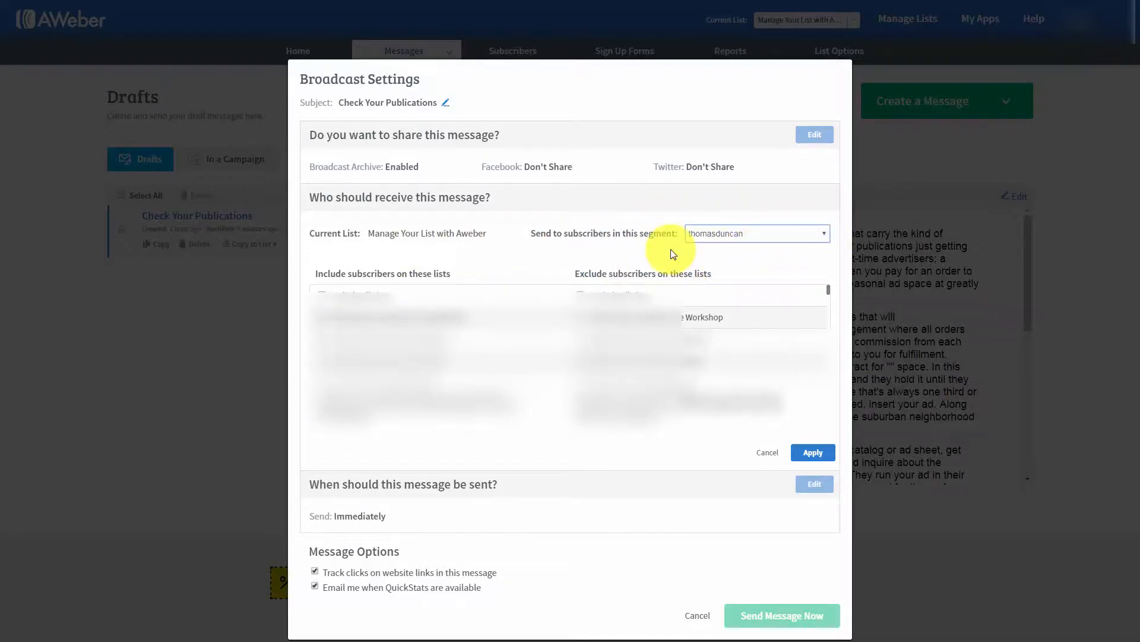
{"action": "left_click", "coordinate": [809, 452]}
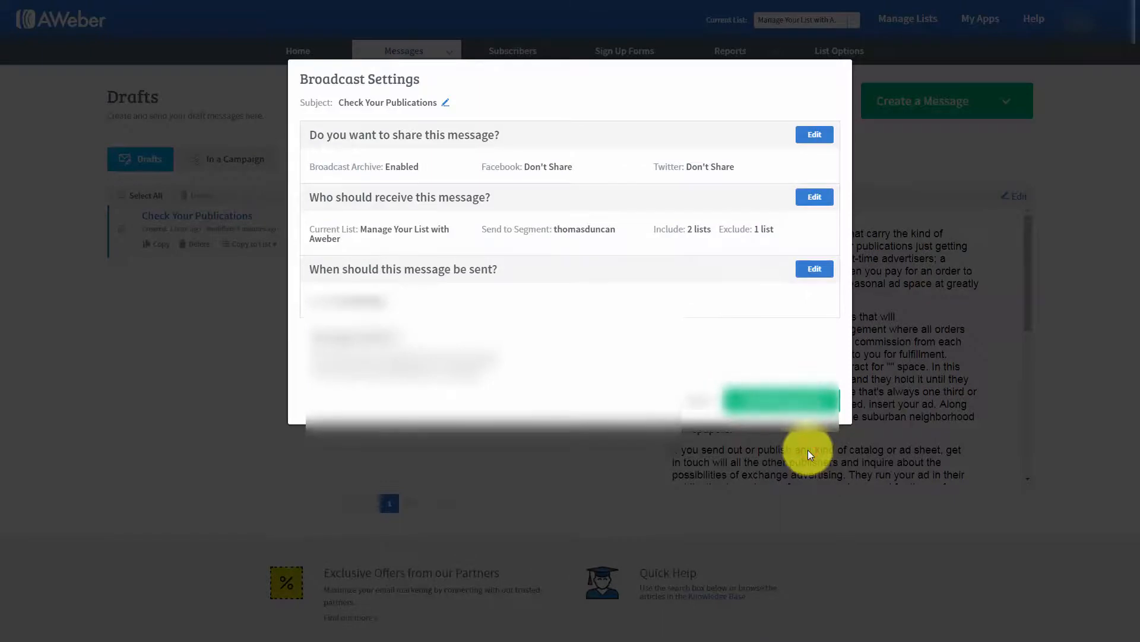